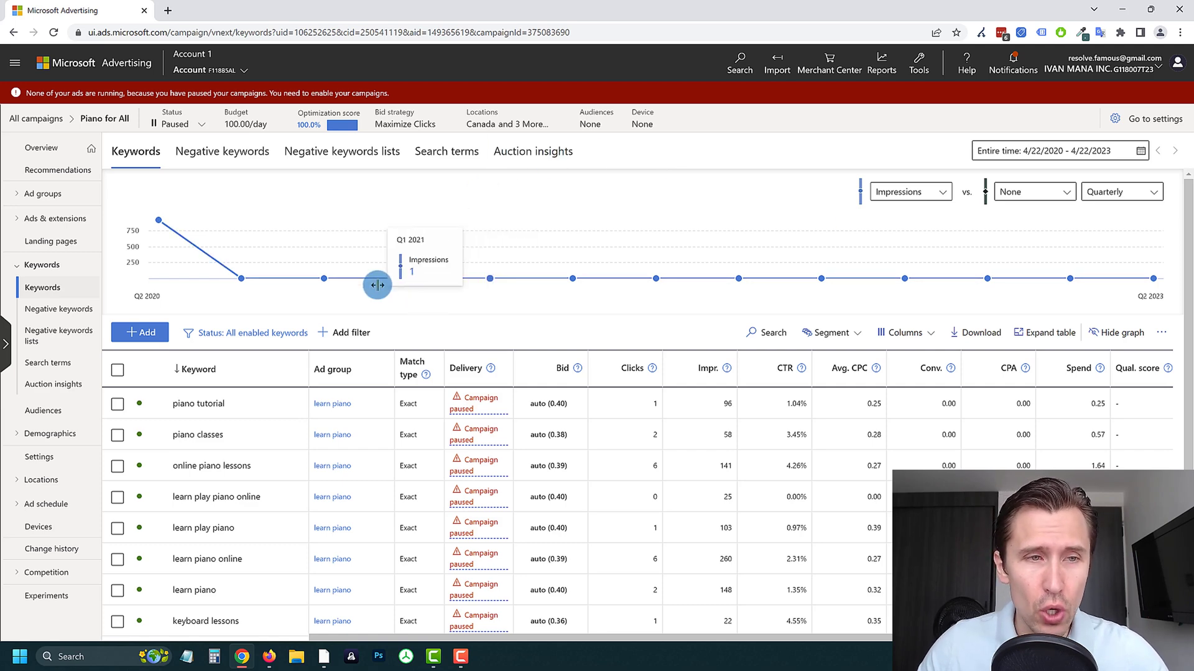
Step: Scroll through the Piano for All campaign's Keywords table and highlight the campaign name
{"action": "scroll", "coordinate": [348, 277], "scroll_direction": "down", "scroll_amount": 1}
{"action": "scroll", "coordinate": [323, 249], "scroll_direction": "up", "scroll_amount": 1}
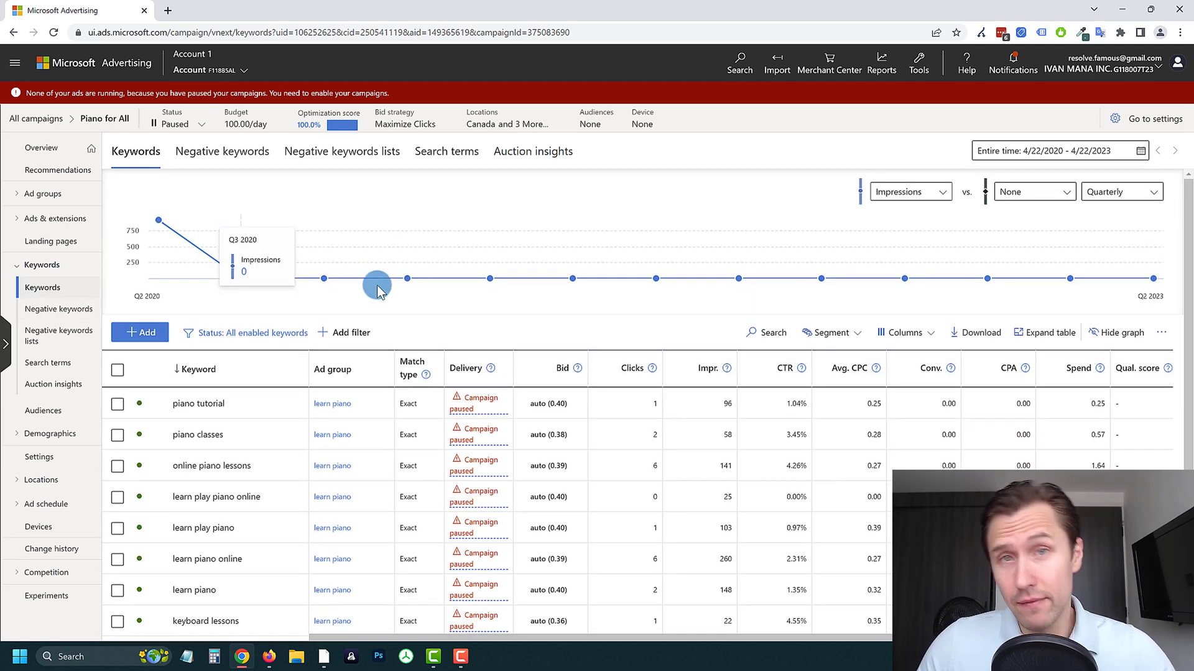
{"action": "left_click_drag", "start_coordinate": [123, 121], "coordinate": [81, 118]}
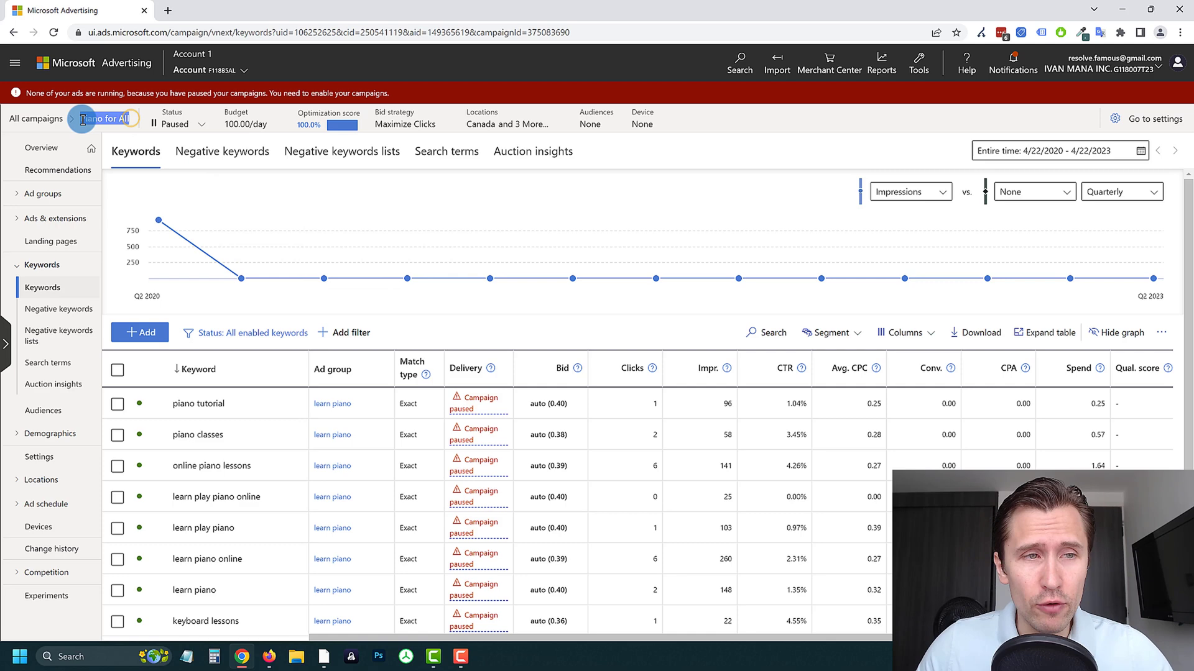
{"action": "left_click", "coordinate": [367, 403]}
{"action": "scroll", "coordinate": [358, 401], "scroll_direction": "down", "scroll_amount": 2}
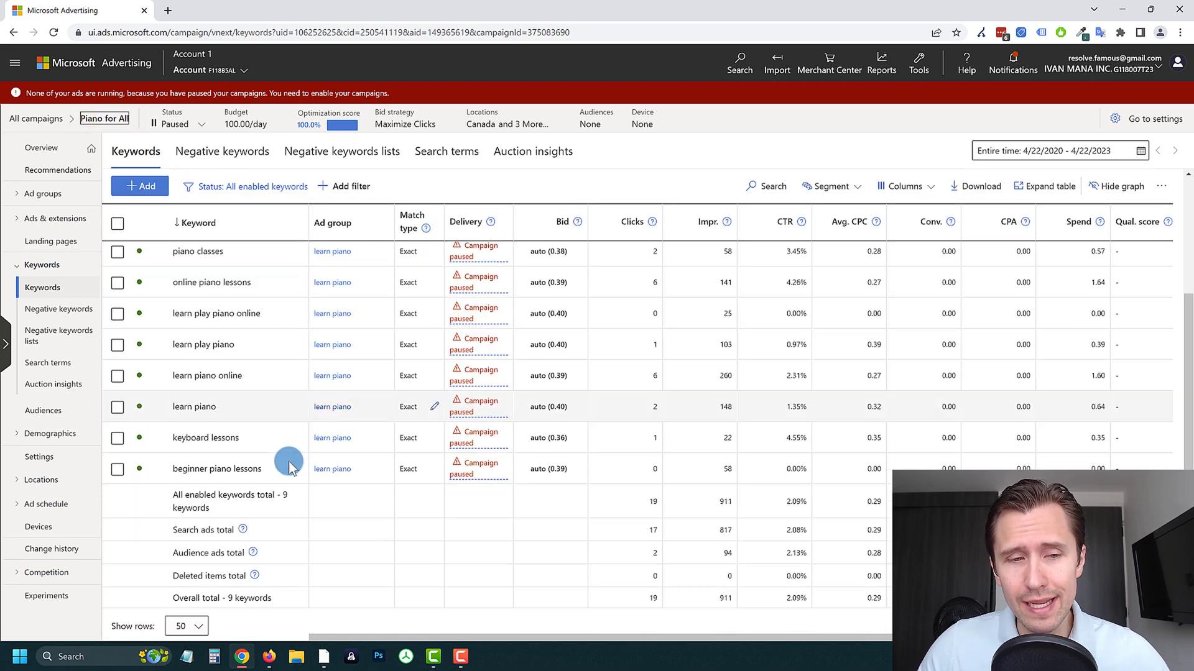
{"action": "scroll", "coordinate": [249, 465], "scroll_direction": "up", "scroll_amount": 1}
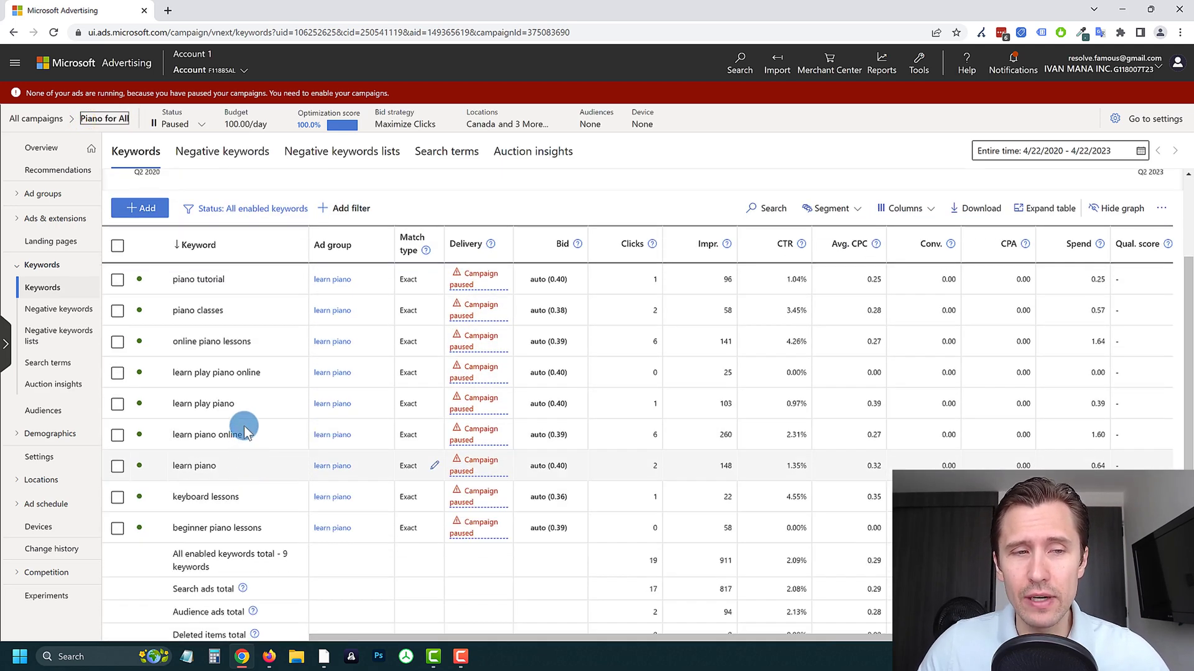
Step: Highlight the piano tutorial, online piano lessons, learn play piano and keyboard lessons keywords, then view the campaign's ads
{"action": "left_click_drag", "start_coordinate": [174, 280], "coordinate": [220, 282]}
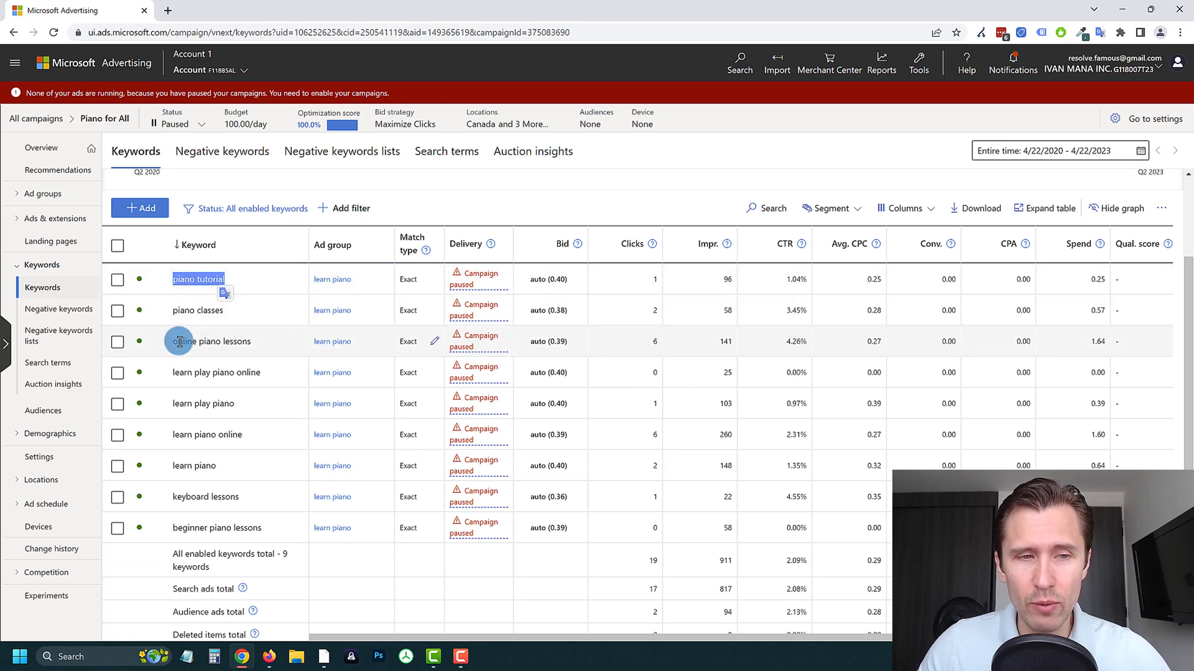
{"action": "left_click_drag", "start_coordinate": [174, 341], "coordinate": [233, 351]}
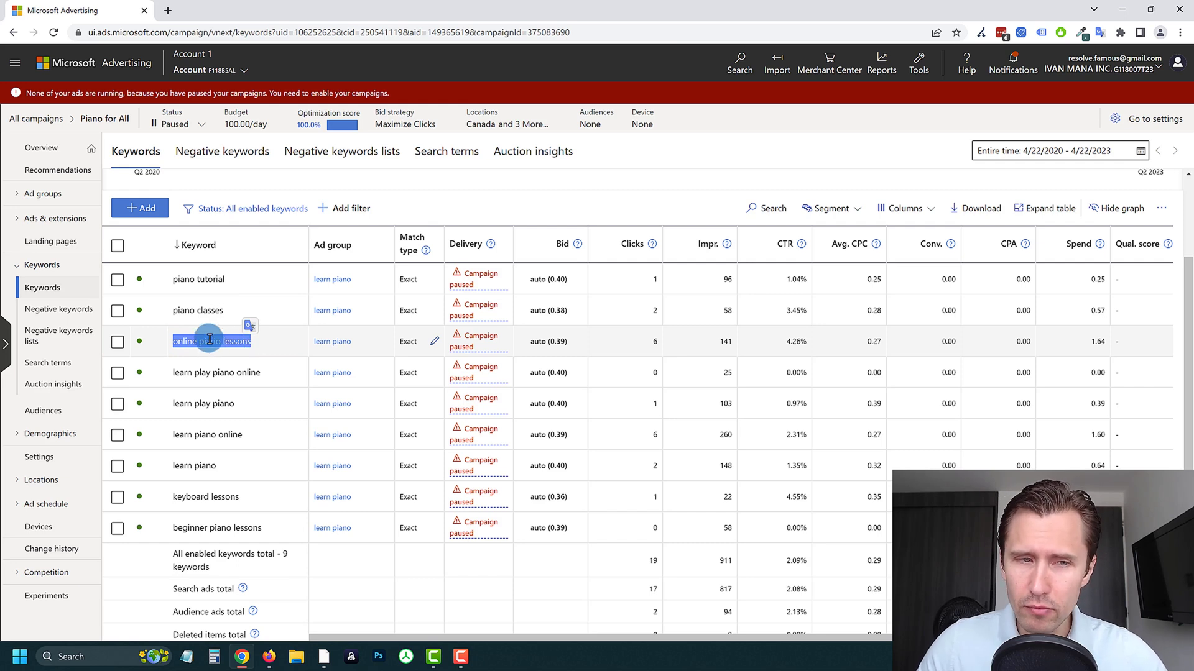
{"action": "left_click", "coordinate": [210, 339]}
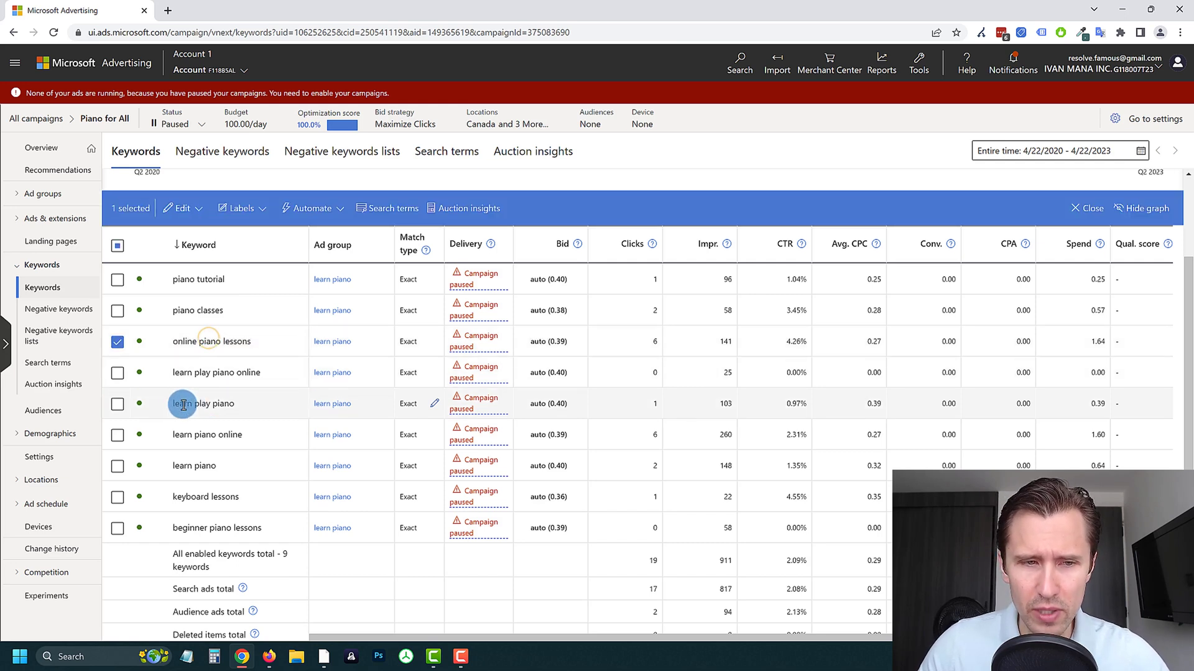
{"action": "left_click_drag", "start_coordinate": [172, 407], "coordinate": [239, 407]}
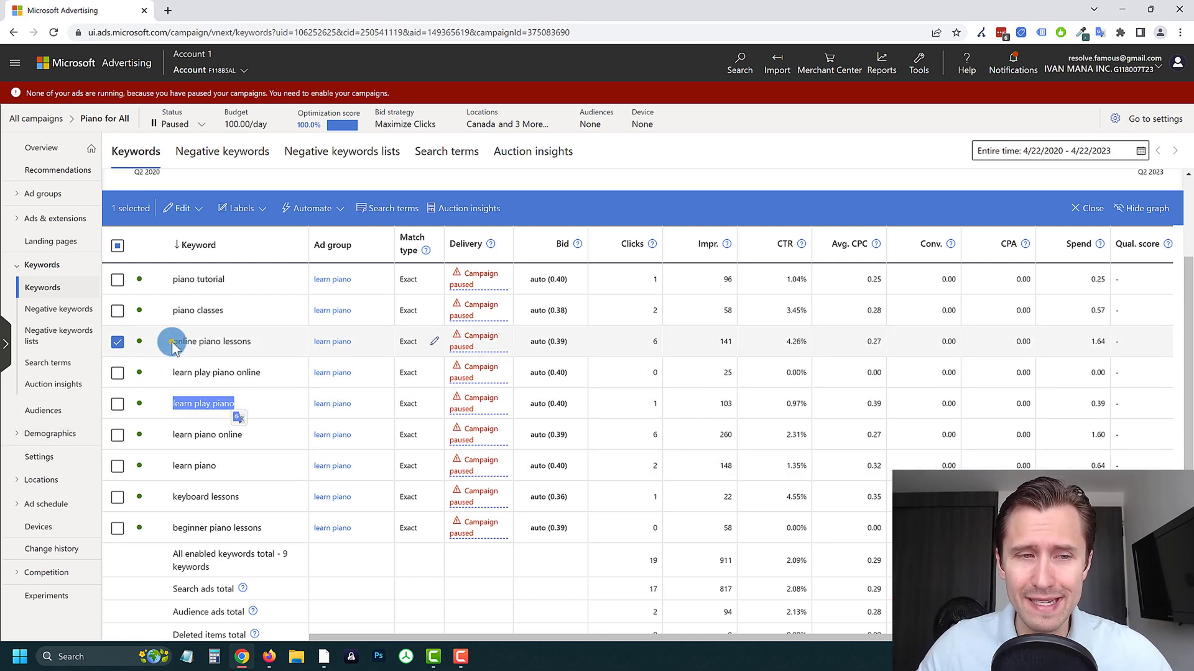
{"action": "left_click_drag", "start_coordinate": [172, 344], "coordinate": [252, 342]}
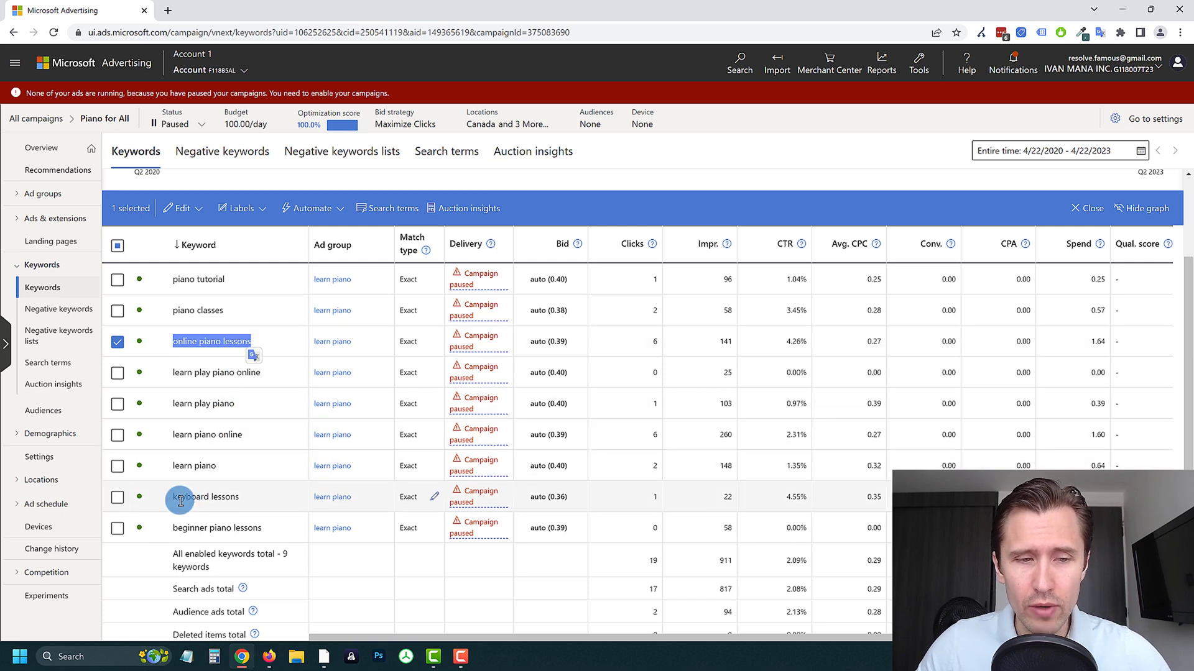
{"action": "mouse_move", "coordinate": [180, 501]}
{"action": "left_mouse_down"}
{"action": "mouse_move", "coordinate": [236, 497]}
{"action": "mouse_move", "coordinate": [195, 501]}
{"action": "left_mouse_up"}
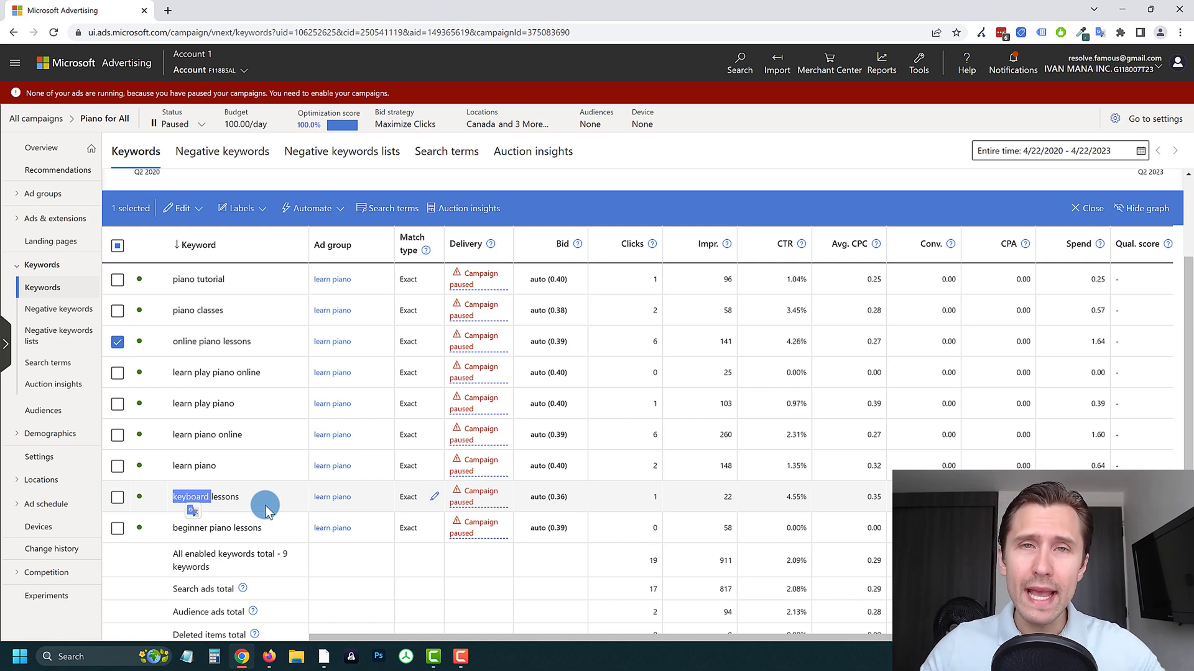
{"action": "left_click", "coordinate": [43, 225]}
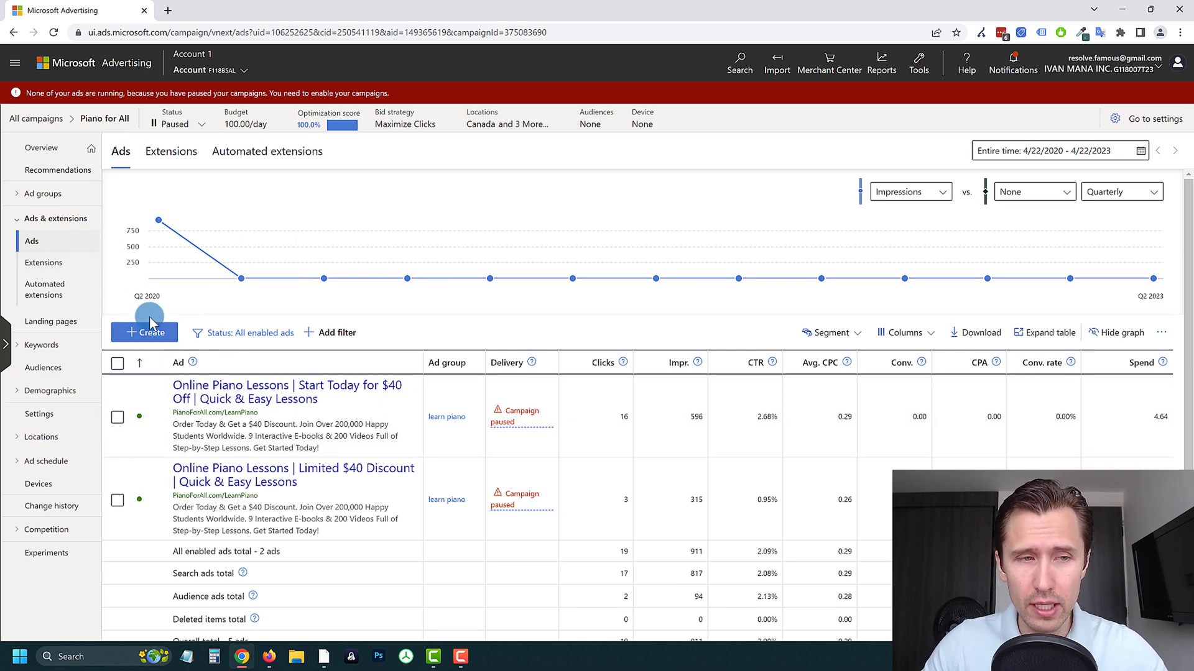
Step: Create a new responsive search ad in the learn piano ad group and focus the first headline
{"action": "left_click", "coordinate": [143, 334]}
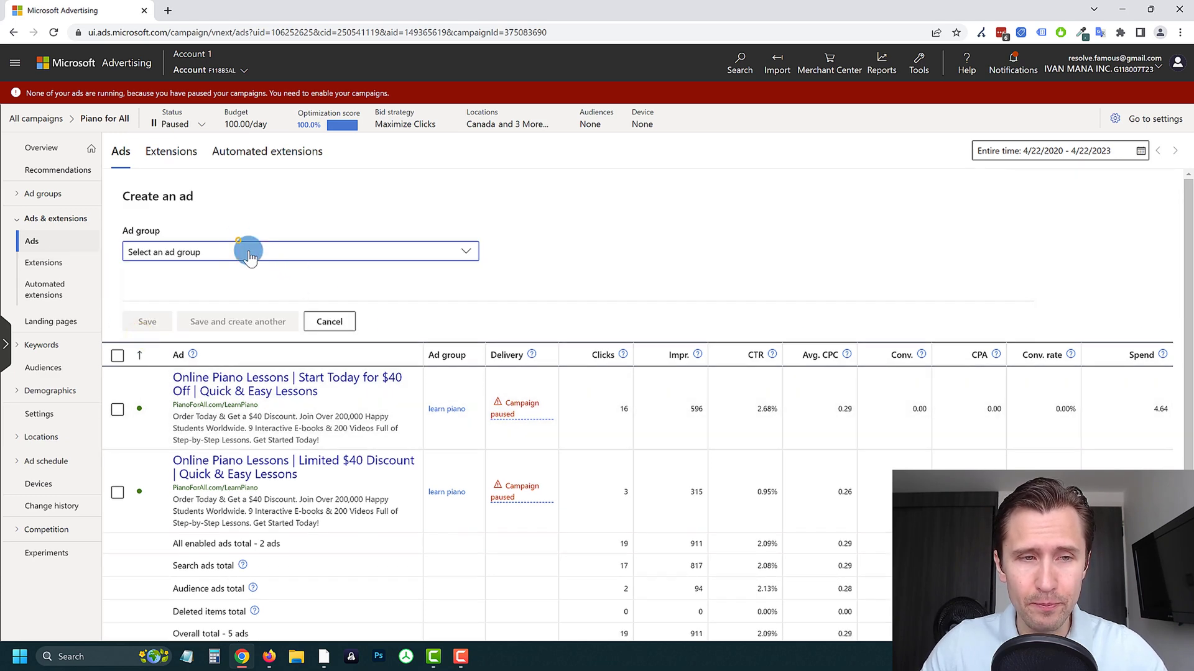
{"action": "left_click", "coordinate": [245, 248]}
{"action": "left_click", "coordinate": [169, 334]}
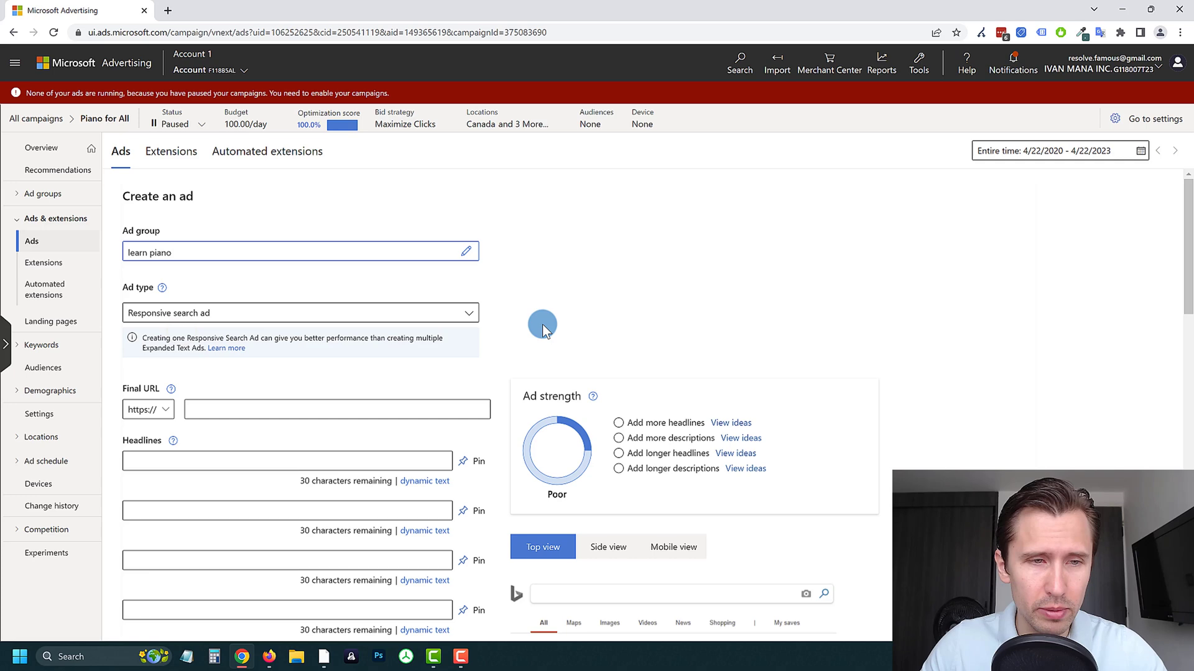
{"action": "scroll", "coordinate": [542, 323], "scroll_direction": "down", "scroll_amount": 2}
{"action": "left_click", "coordinate": [165, 338]}
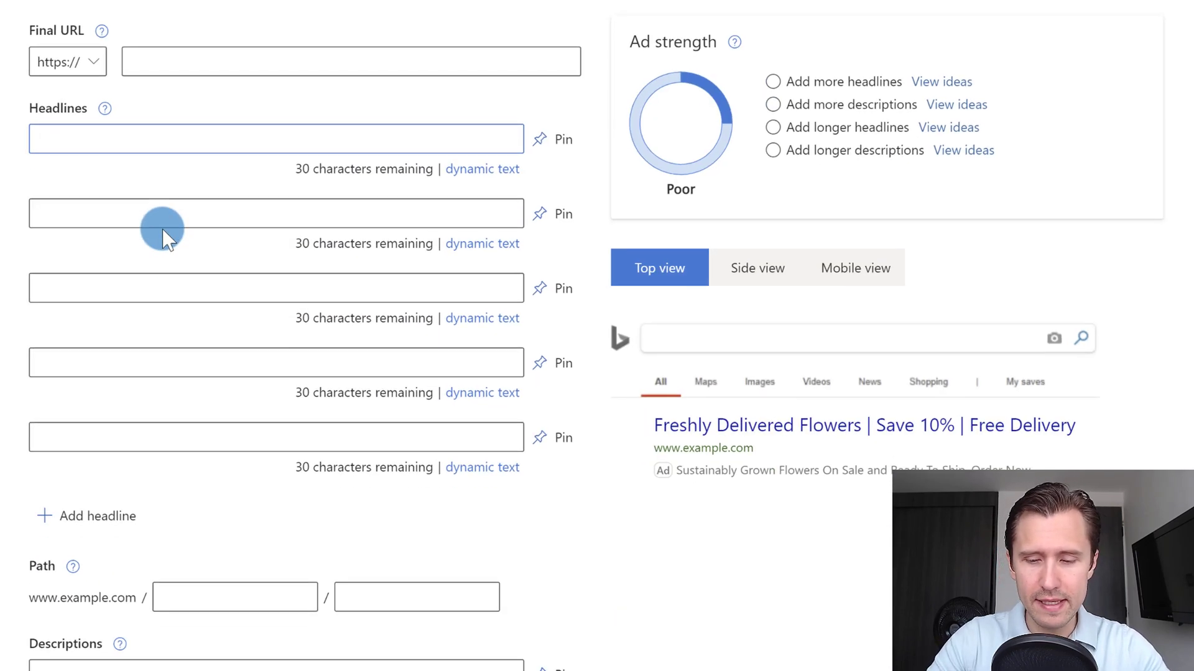
Step: Insert a {KeyWord:} keyword-insertion placeholder into the first headline and focus its Default text box
{"action": "type", "text": "{"}
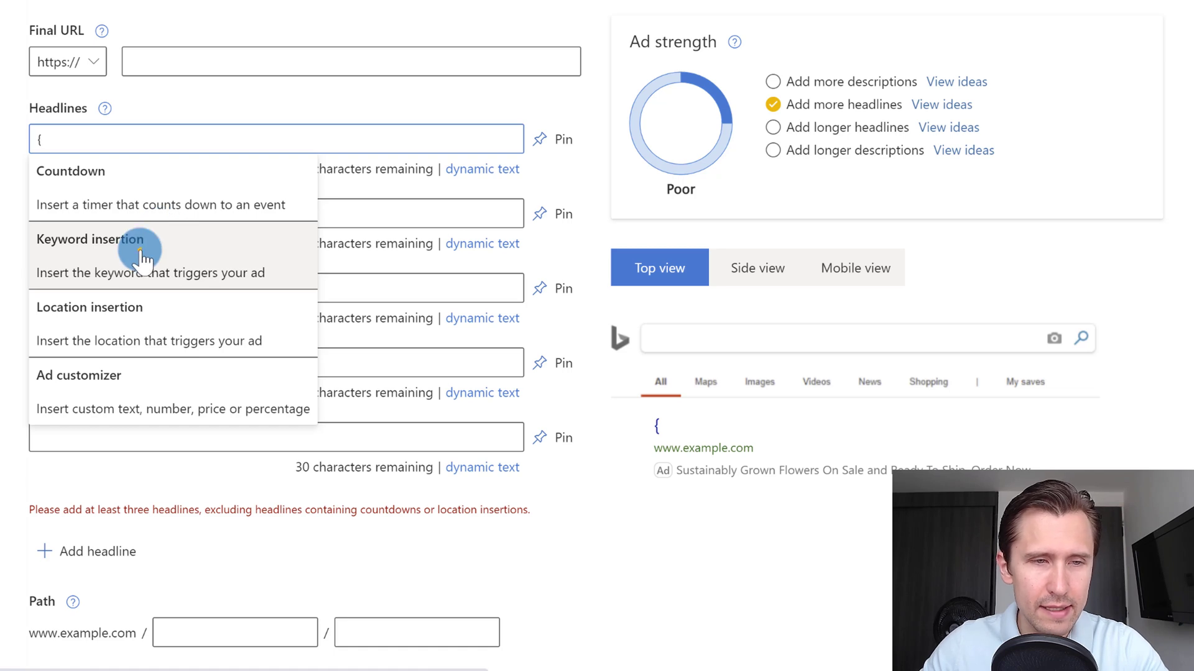
{"action": "left_click", "coordinate": [140, 249]}
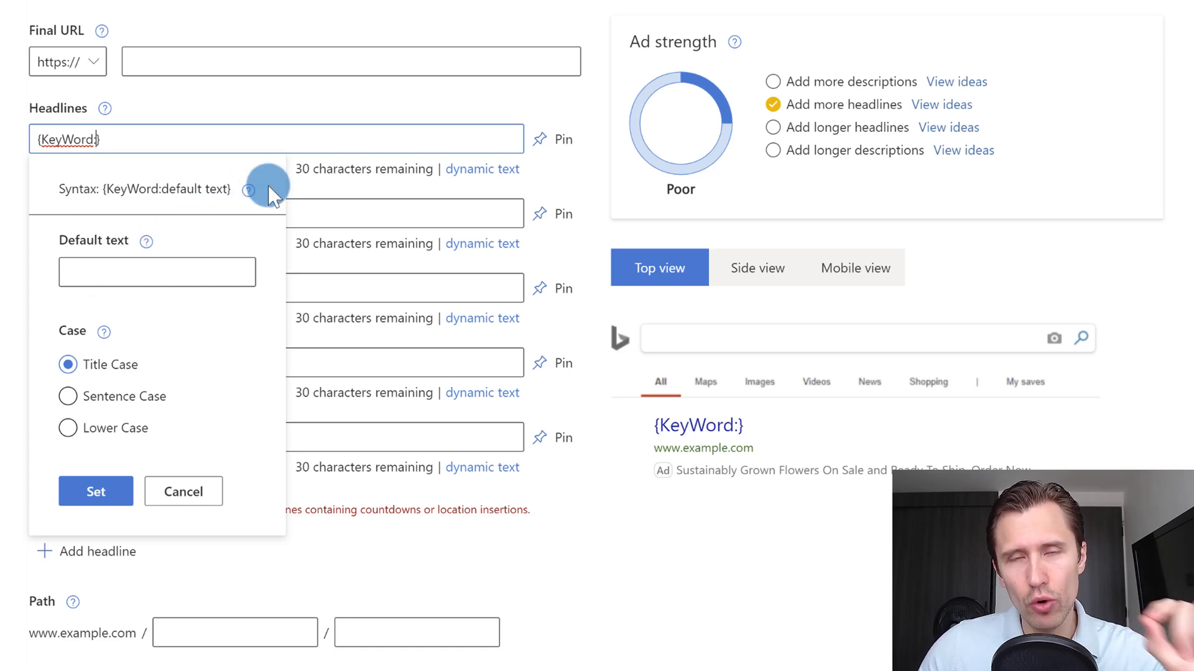
{"action": "left_click", "coordinate": [79, 277]}
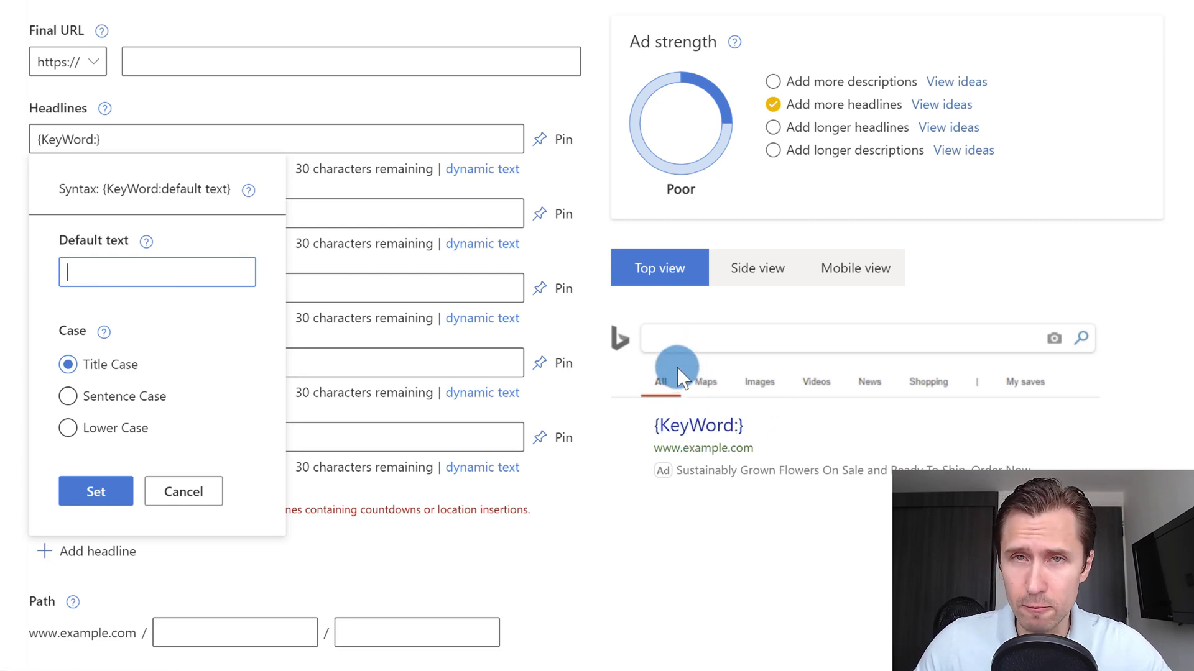
Step: Set the headline keyword's default text to Learn to Play Piano in Title Case and apply it
{"action": "left_click", "coordinate": [90, 264]}
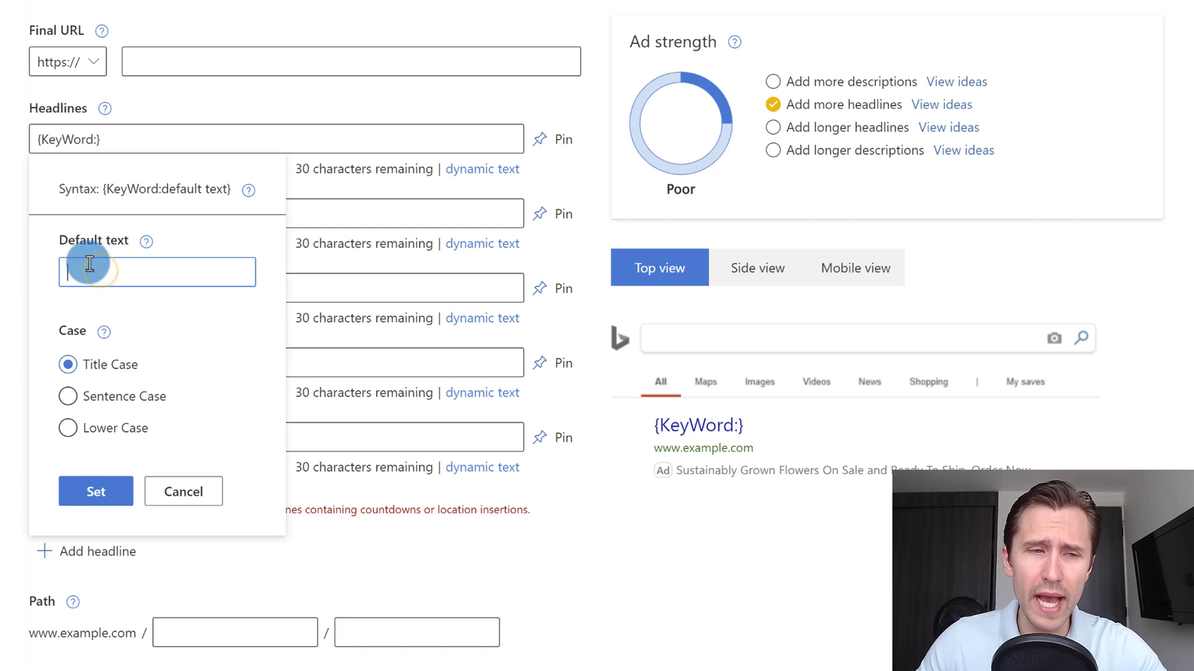
{"action": "left_click", "coordinate": [126, 240]}
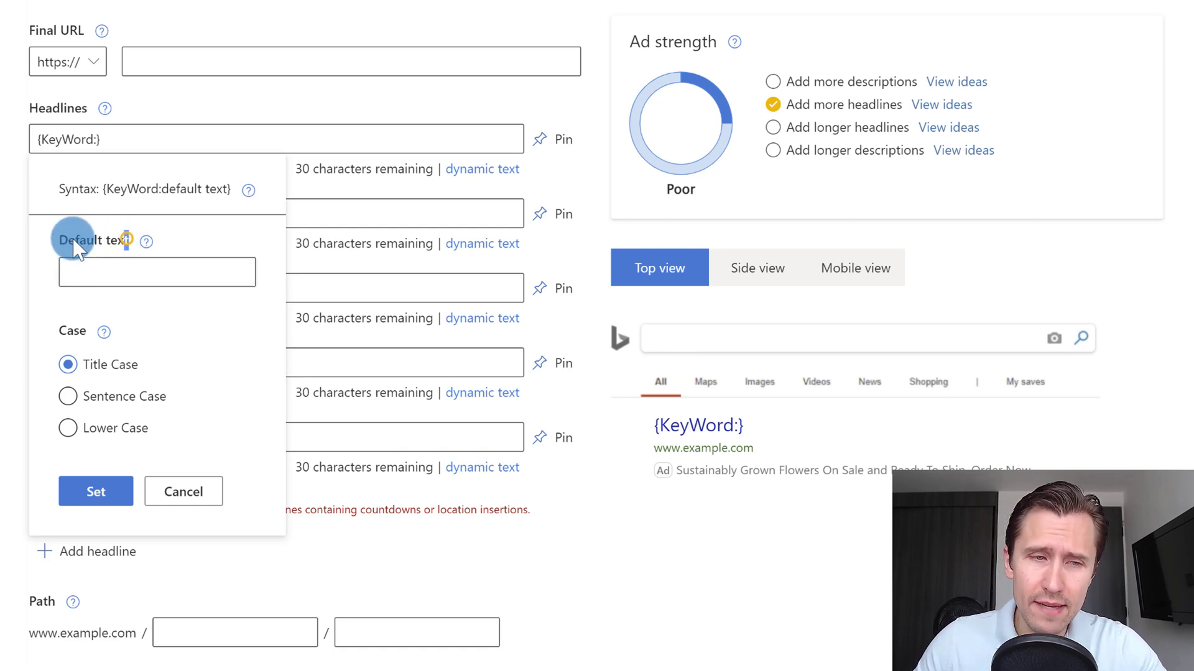
{"action": "left_click_drag", "start_coordinate": [72, 243], "coordinate": [48, 240]}
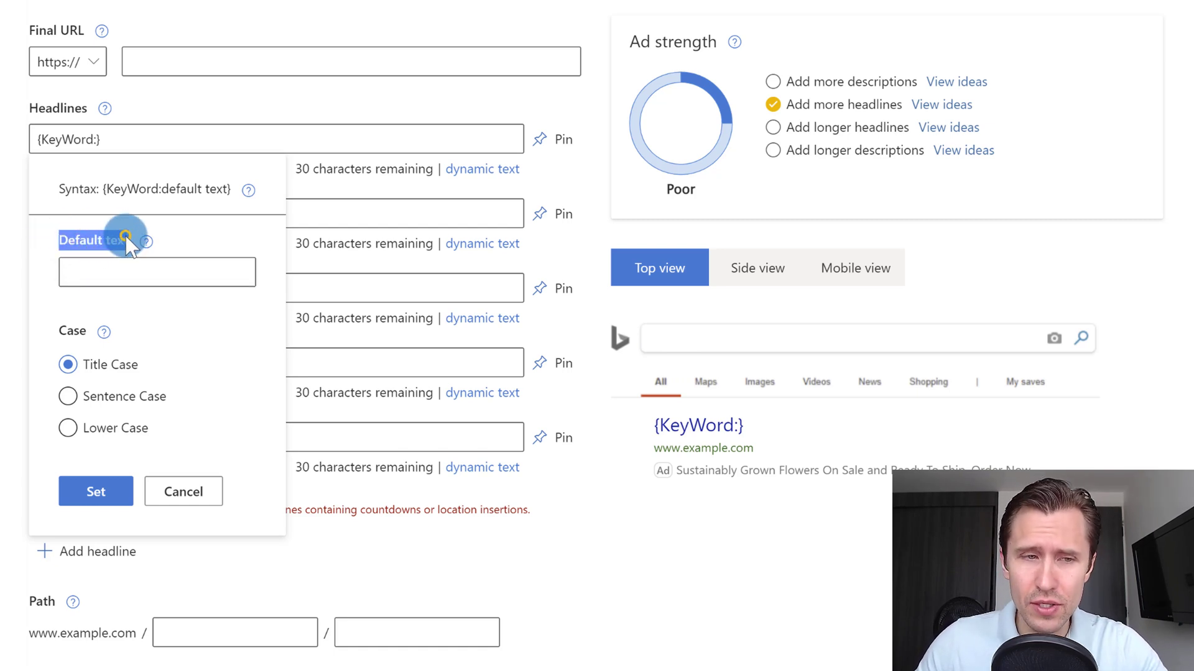
{"action": "left_click", "coordinate": [152, 252]}
{"action": "left_click", "coordinate": [191, 286]}
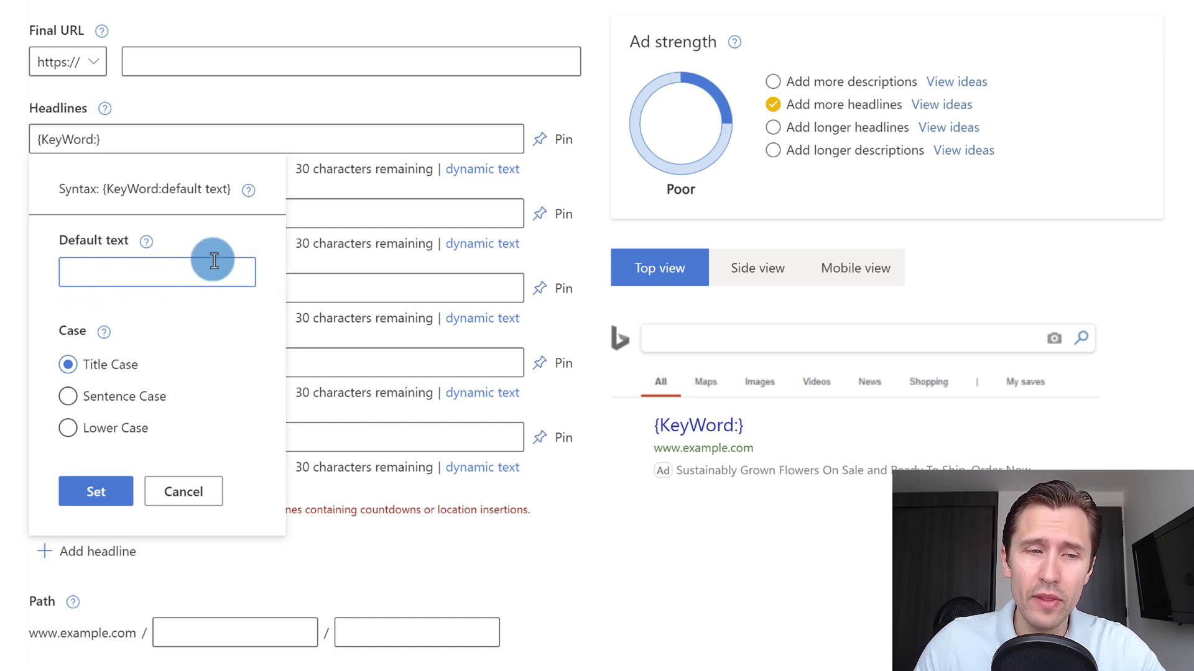
{"action": "left_click", "coordinate": [98, 272]}
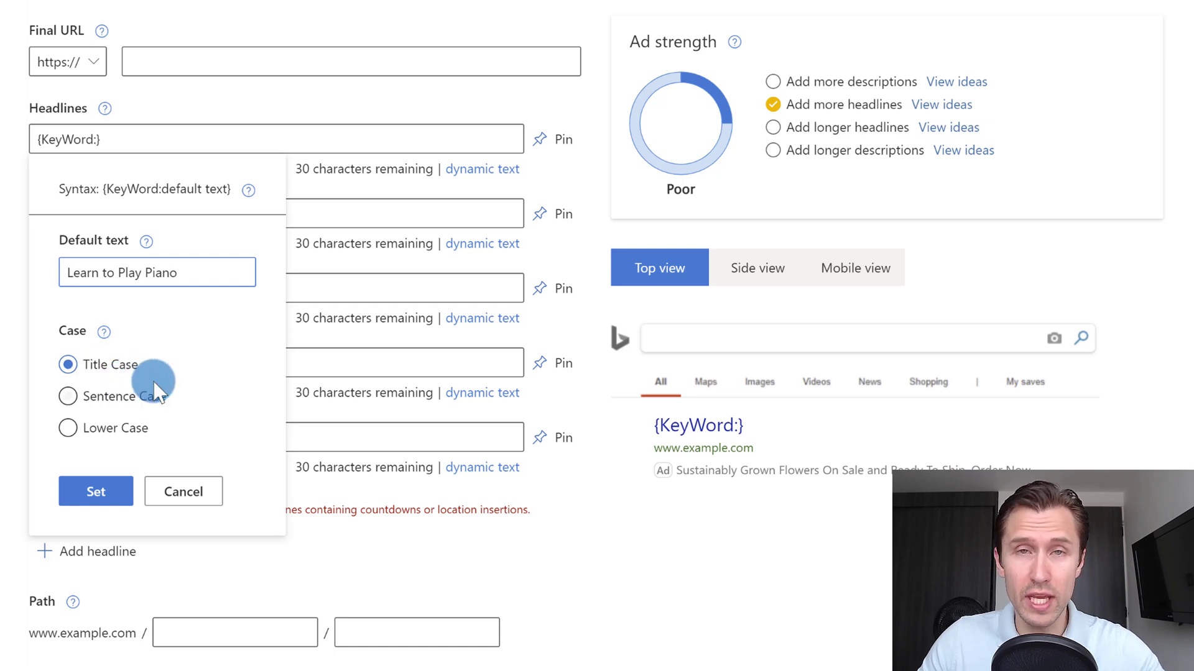
{"action": "left_click", "coordinate": [92, 399]}
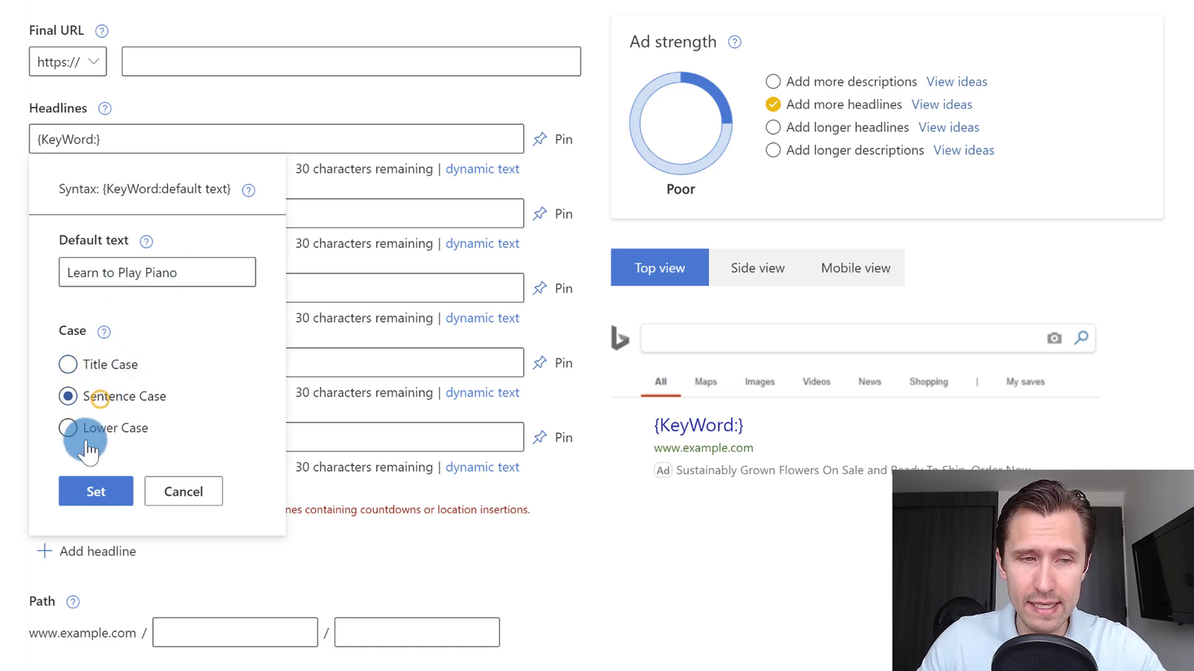
{"action": "left_click", "coordinate": [93, 367]}
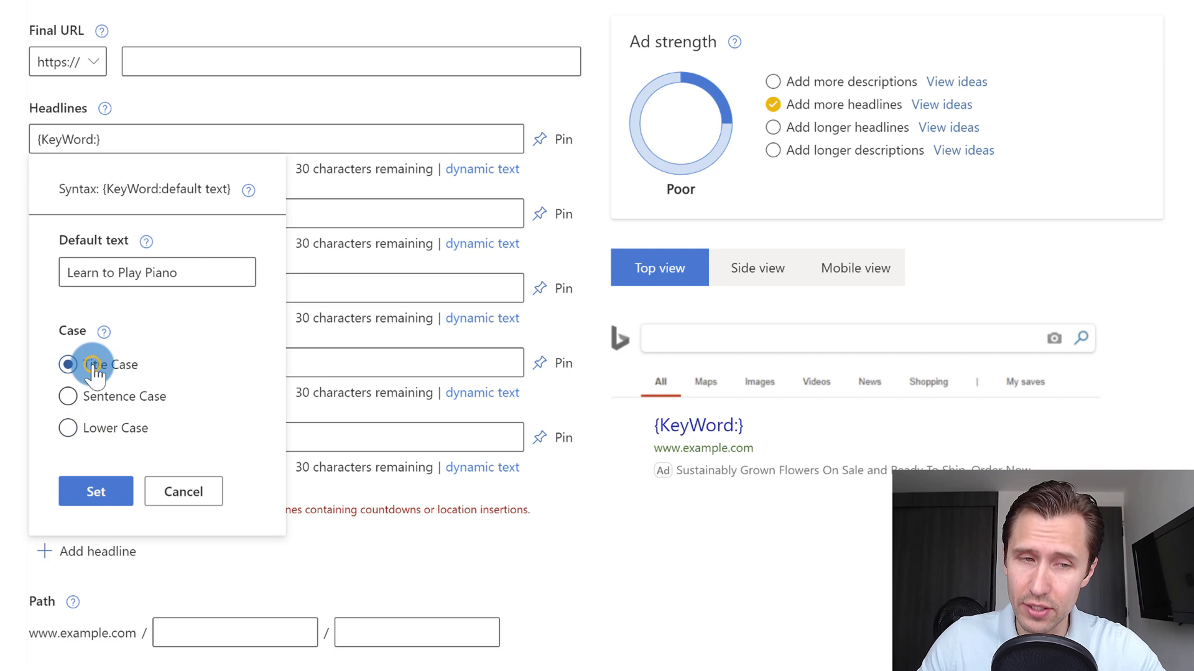
{"action": "left_click", "coordinate": [89, 492]}
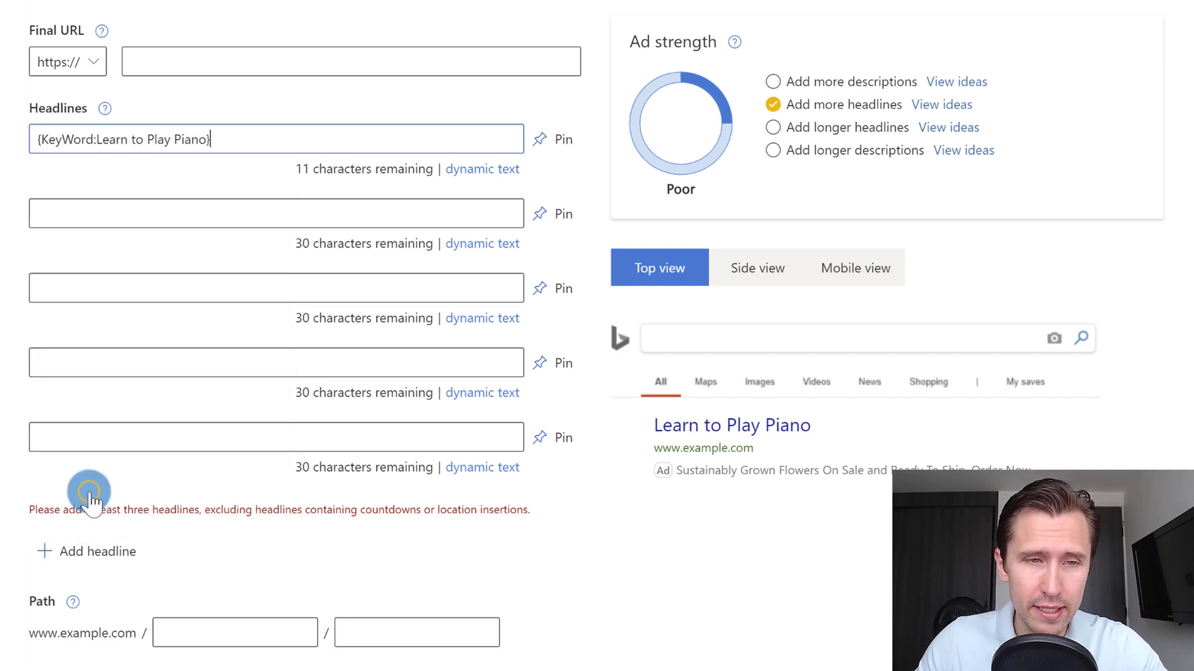
{"action": "left_click", "coordinate": [205, 212]}
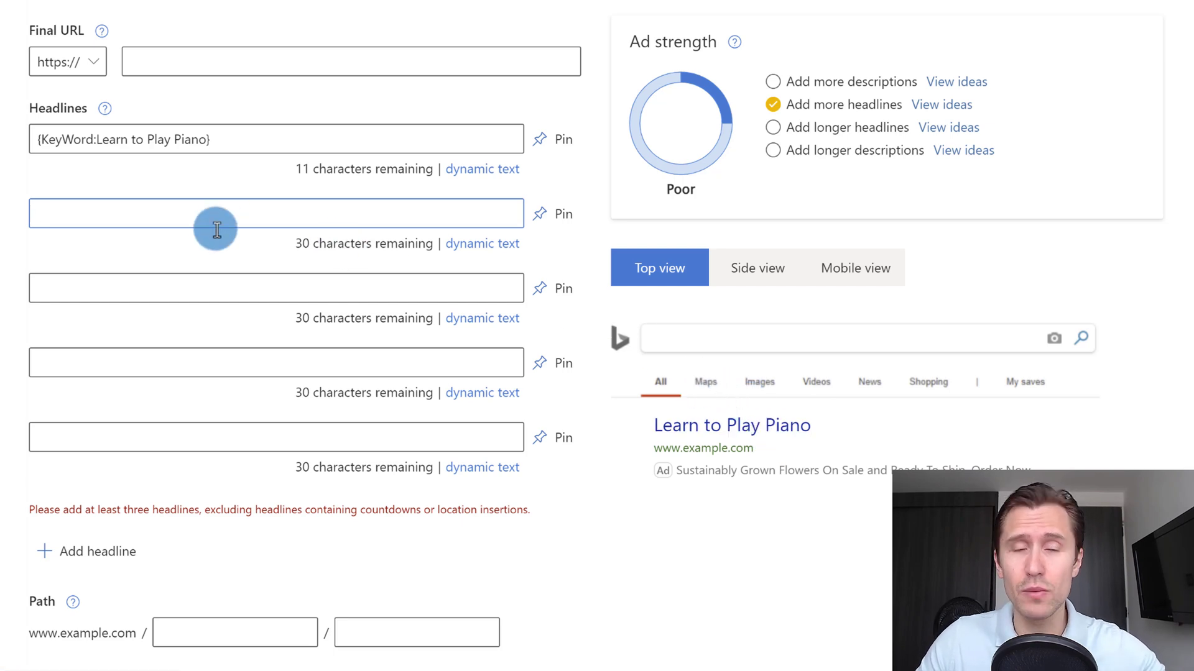
{"action": "left_click", "coordinate": [163, 214]}
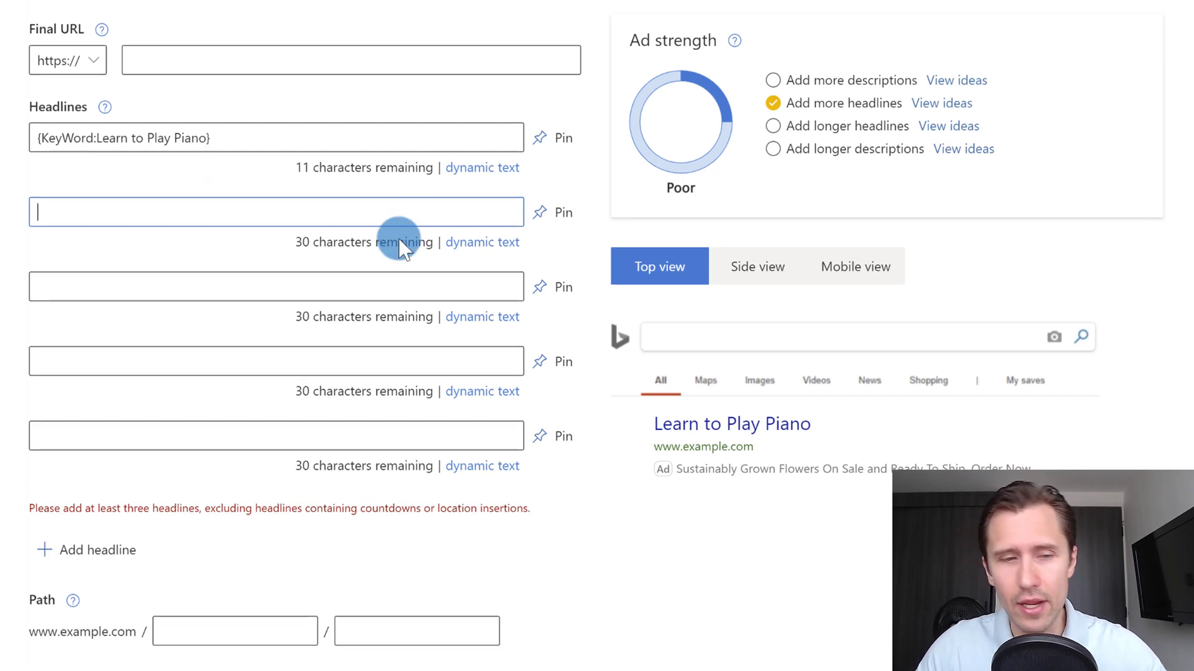
Step: Write the first description as 'The coolest way to' plus a keyword placeholder defaulting to Learn to Play Piano
{"action": "scroll", "coordinate": [399, 242], "scroll_direction": "down", "scroll_amount": 5}
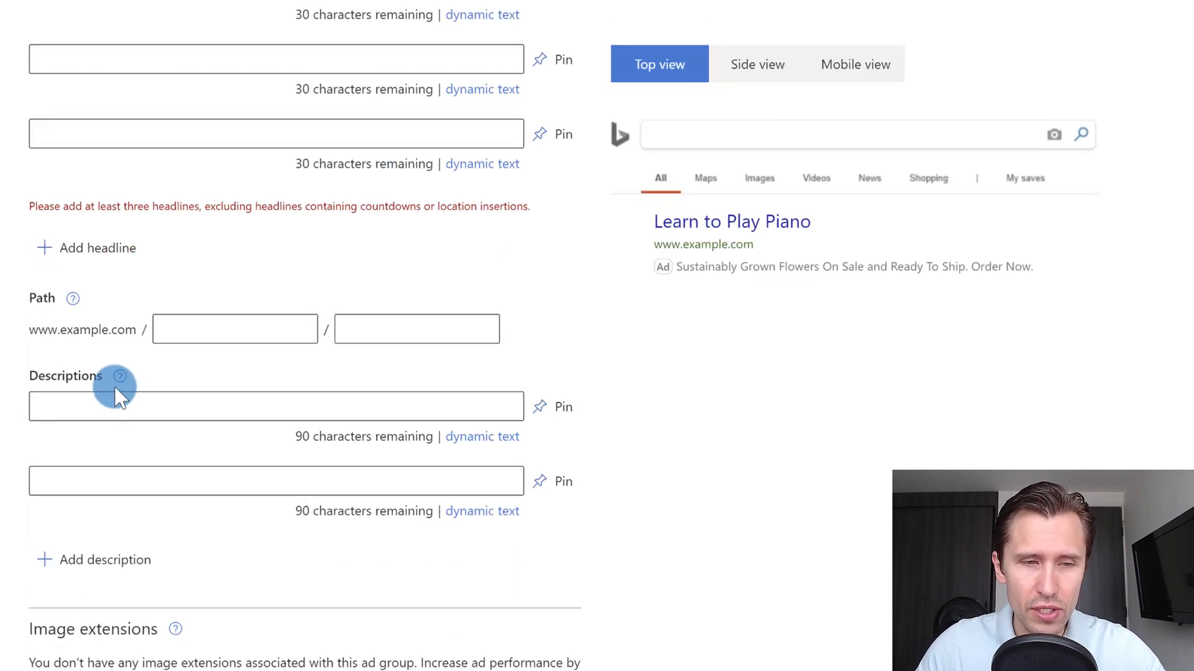
{"action": "scroll", "coordinate": [114, 386], "scroll_direction": "down", "scroll_amount": 1}
{"action": "left_click", "coordinate": [71, 328]}
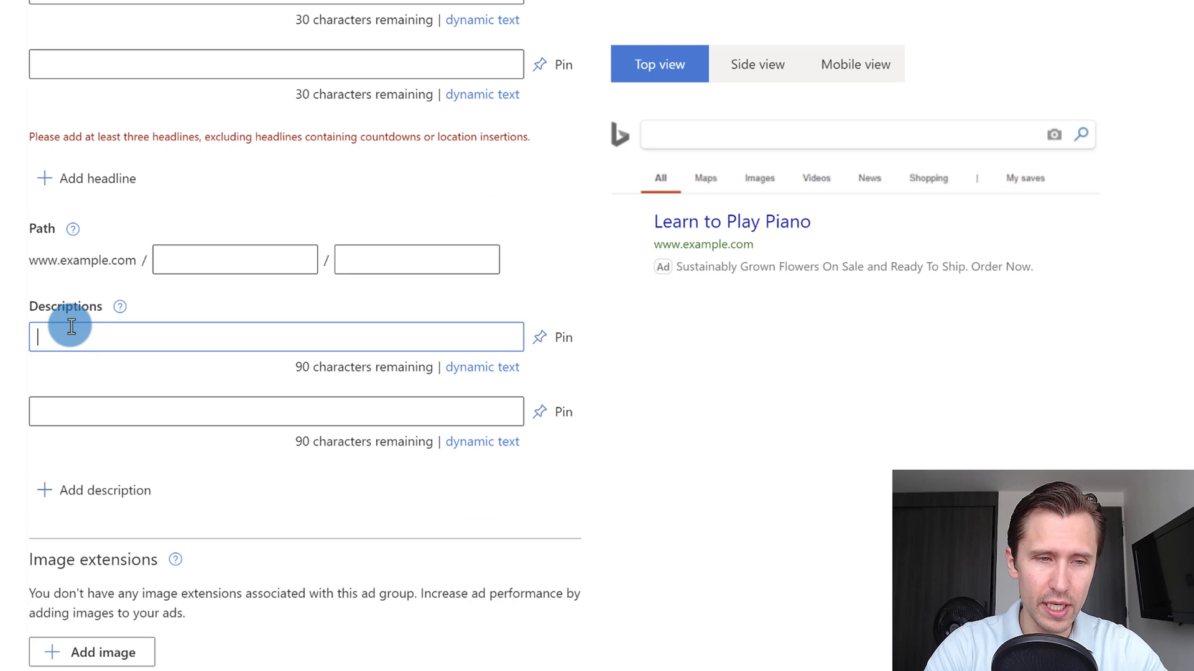
{"action": "type", "text": "The coolest way to"}
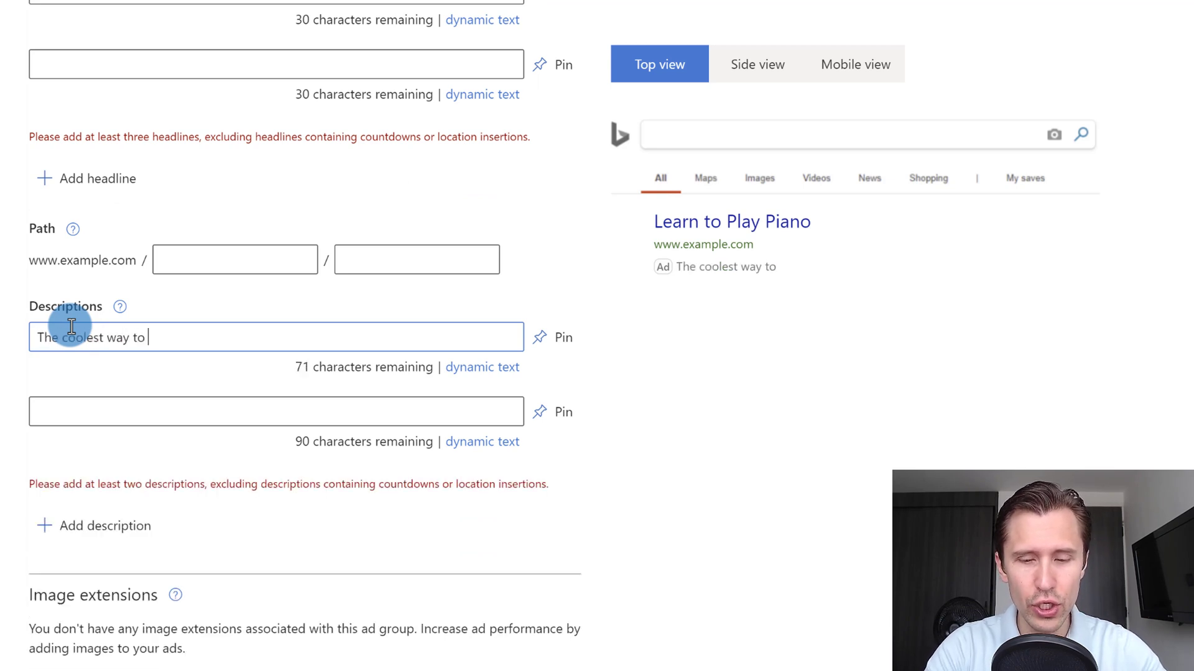
{"action": "type", "text": " {"}
{"action": "left_click", "coordinate": [187, 475]}
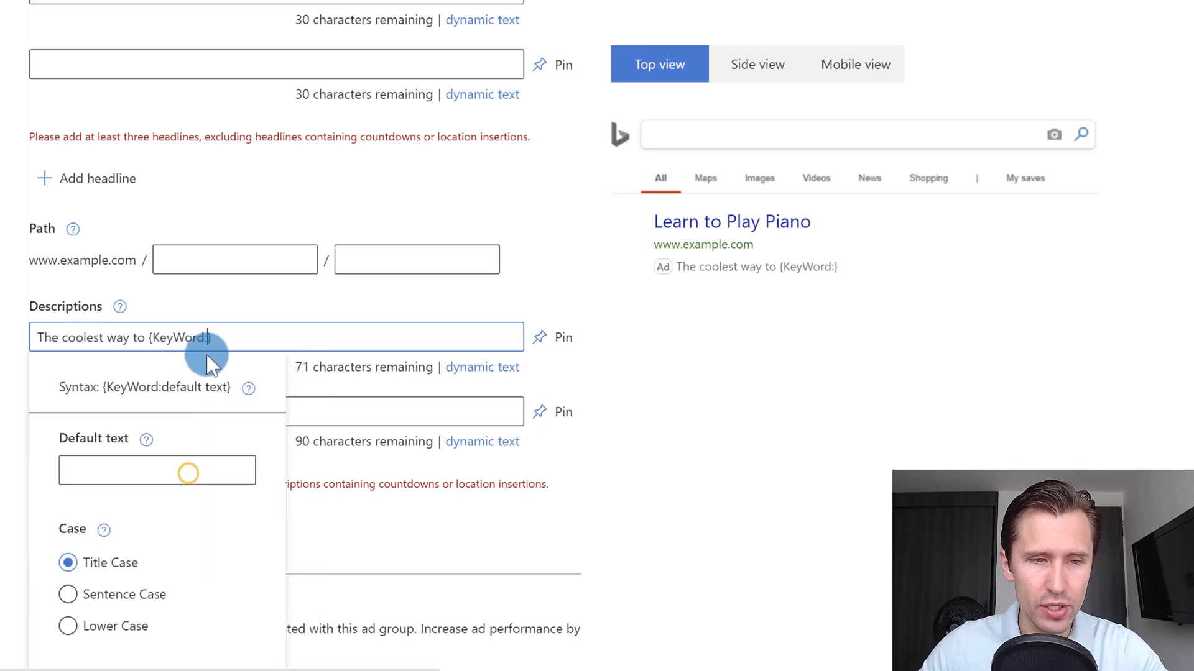
{"action": "left_click", "coordinate": [116, 471]}
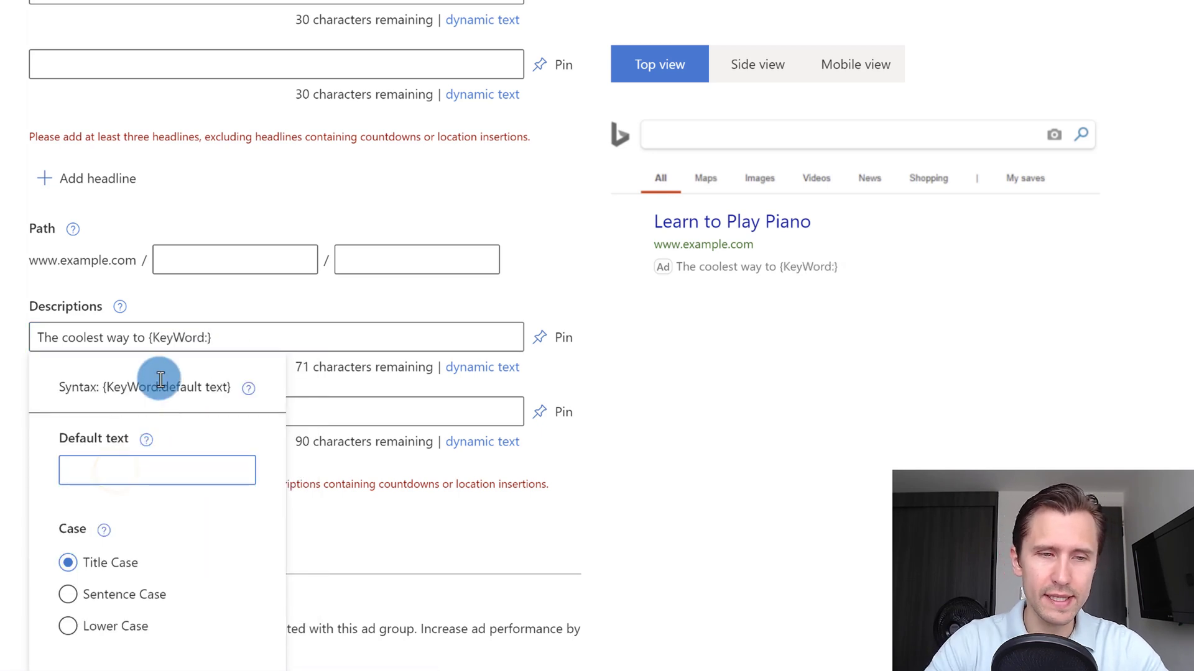
{"action": "left_click", "coordinate": [286, 437]}
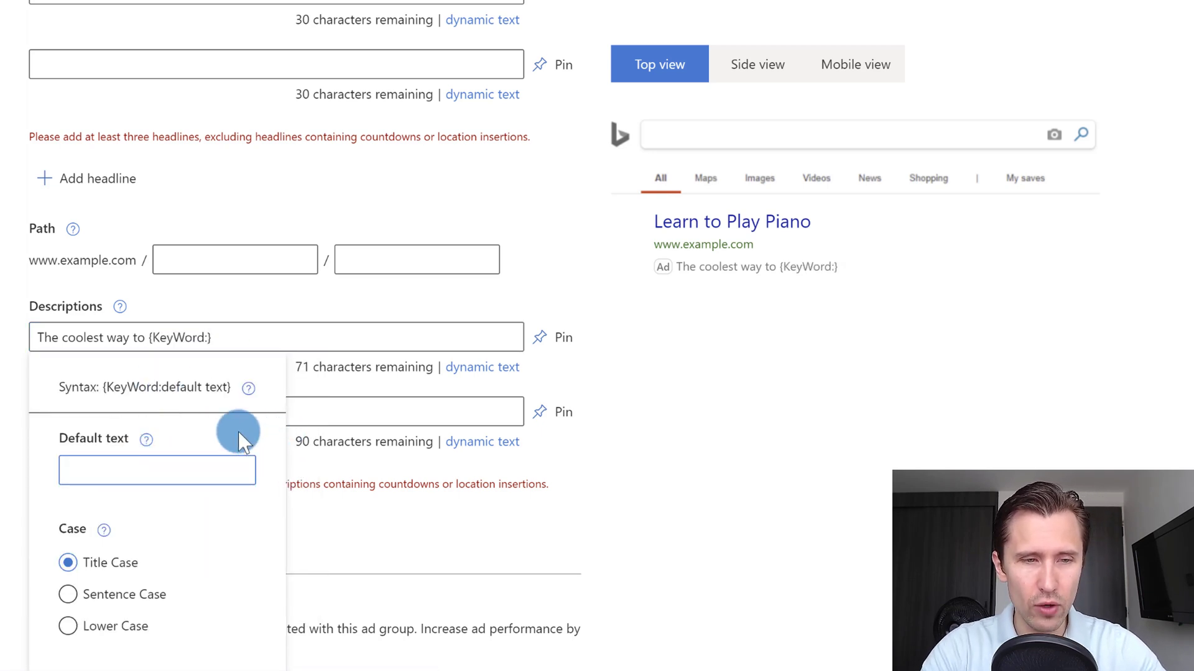
{"action": "type", "text": "Learn to Play Piano"}
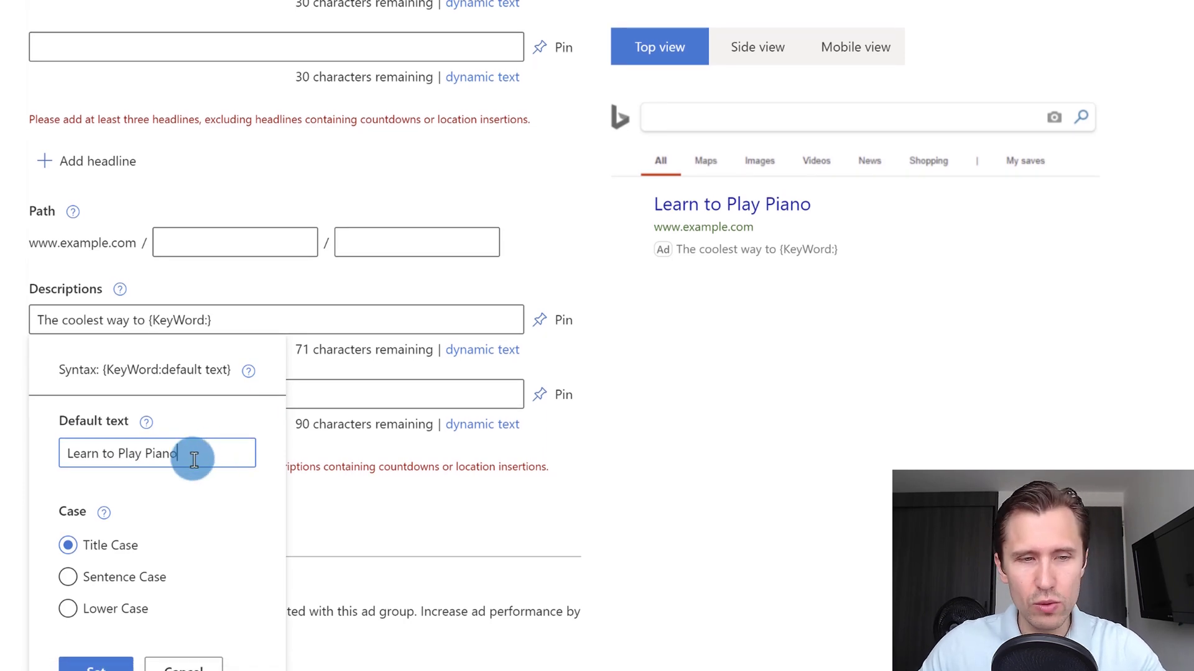
{"action": "left_click", "coordinate": [96, 666]}
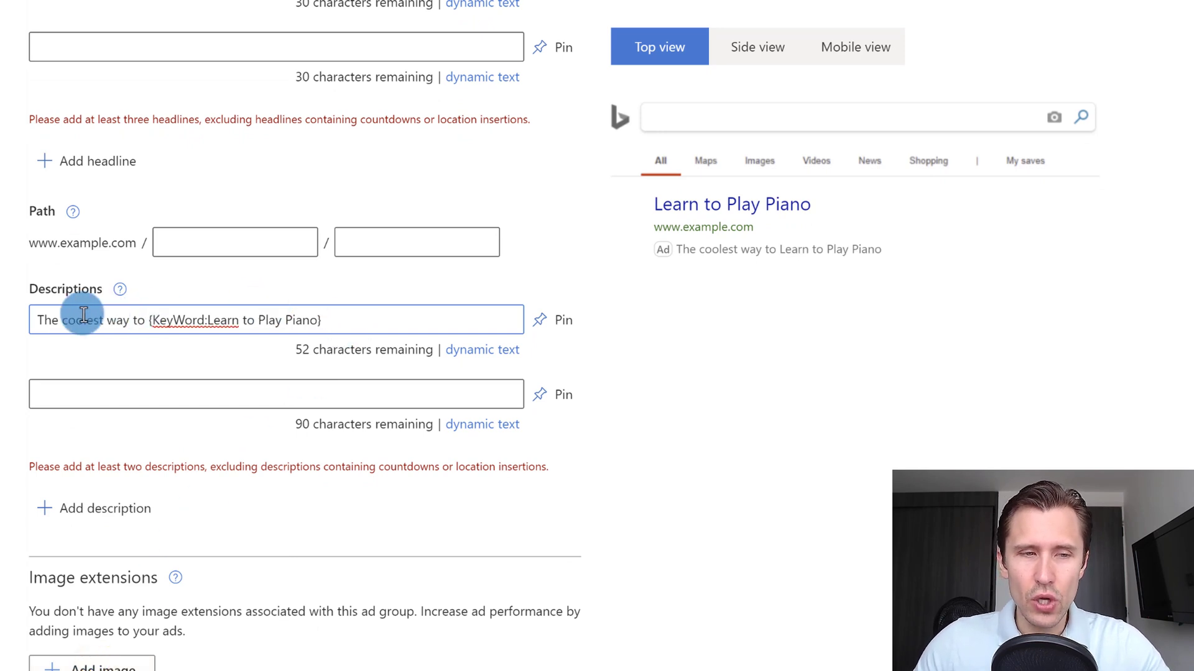
Step: Check the finished description text and its {KeyWord:Learn to Play Piano} placeholder by highlighting them
{"action": "left_click_drag", "start_coordinate": [42, 321], "coordinate": [337, 306]}
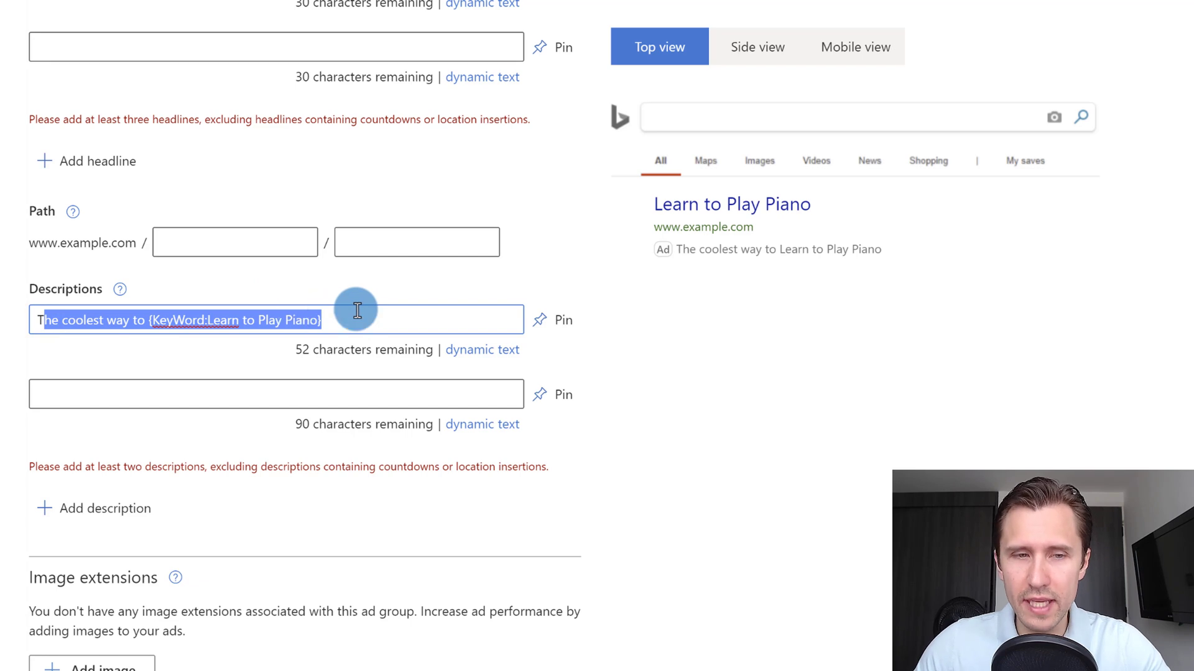
{"action": "left_click", "coordinate": [359, 308]}
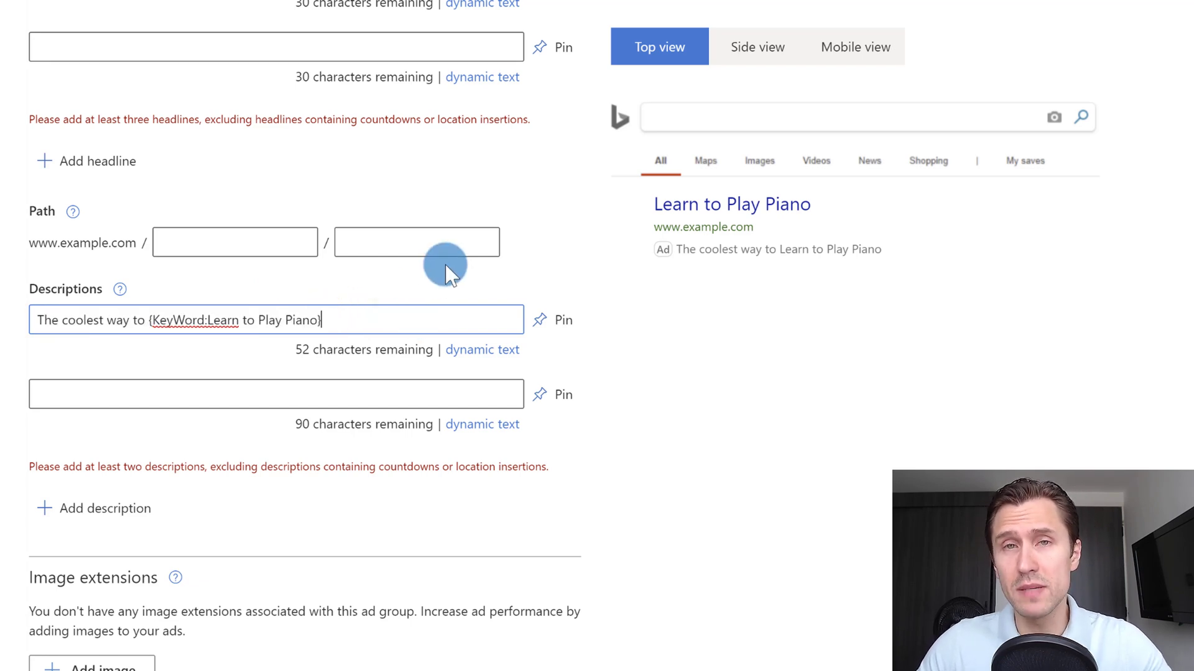
{"action": "left_click", "coordinate": [163, 319]}
{"action": "left_click", "coordinate": [294, 320]}
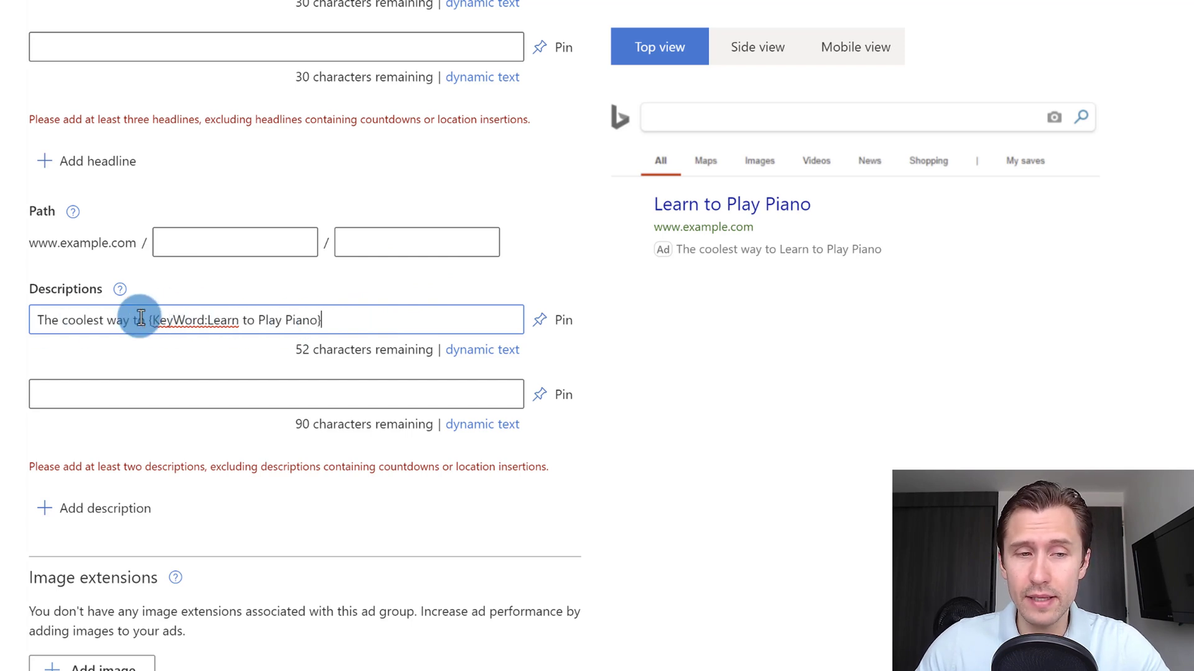
{"action": "mouse_move", "coordinate": [139, 320]}
{"action": "left_mouse_down"}
{"action": "mouse_move", "coordinate": [235, 331]}
{"action": "mouse_move", "coordinate": [359, 312]}
{"action": "mouse_move", "coordinate": [152, 323]}
{"action": "left_mouse_up"}
{"action": "left_click", "coordinate": [360, 310]}
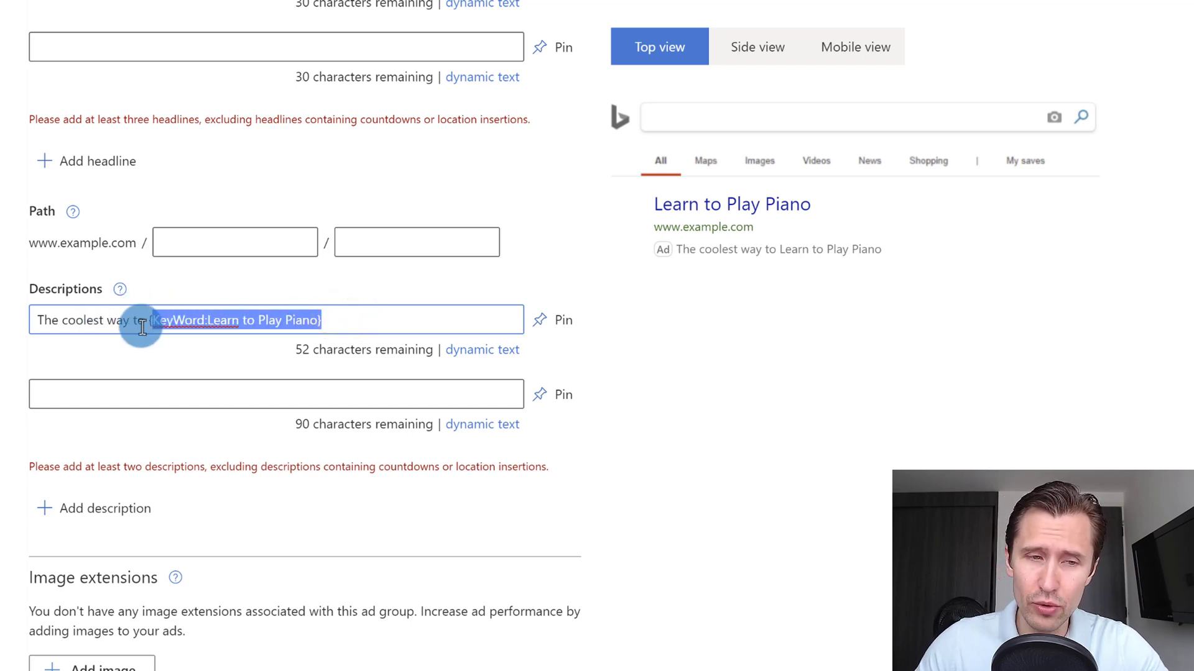
{"action": "scroll", "coordinate": [143, 322], "scroll_direction": "up", "scroll_amount": 8}
{"action": "left_click", "coordinate": [29, 221]}
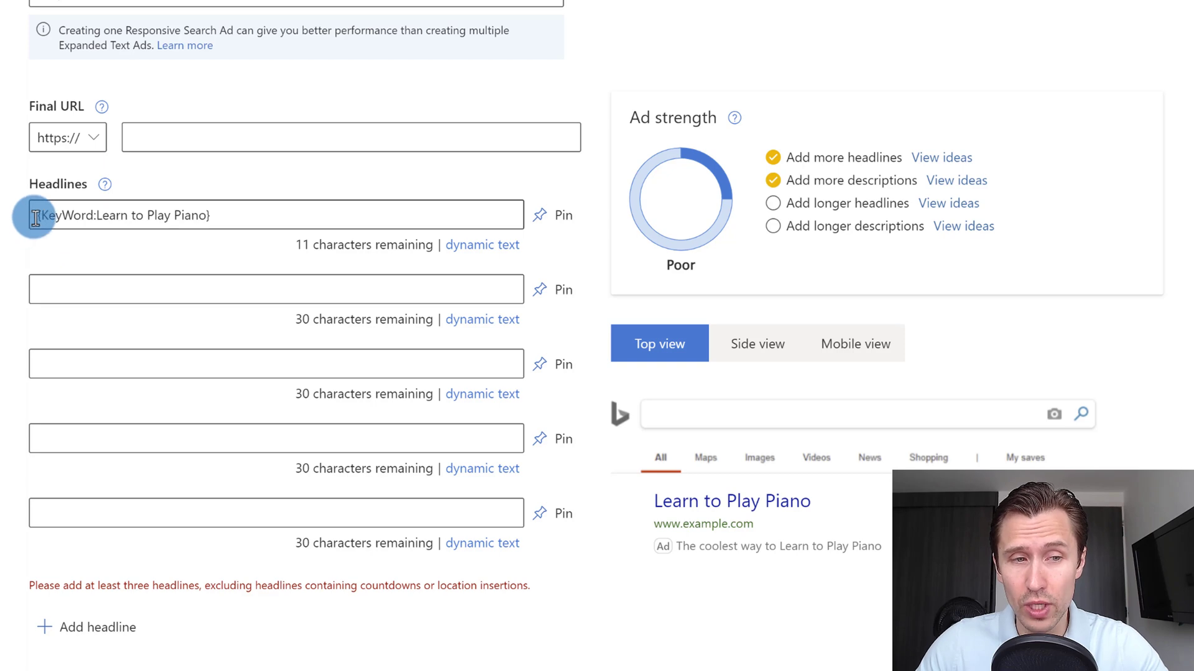
{"action": "scroll", "coordinate": [266, 315], "scroll_direction": "down", "scroll_amount": 6}
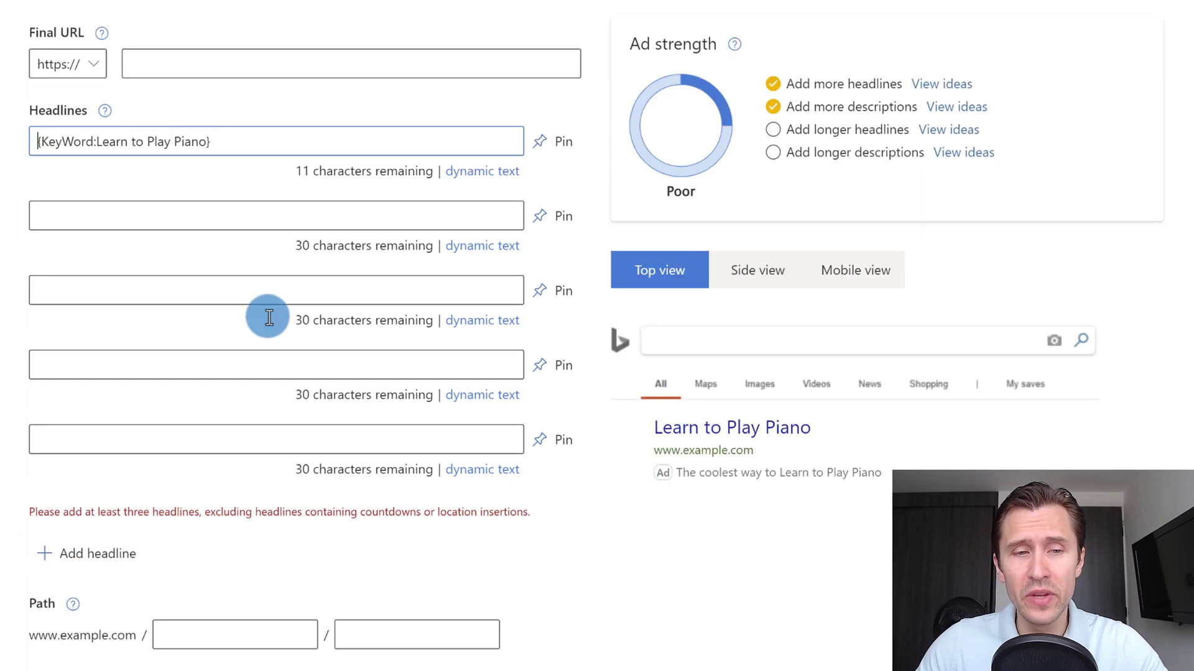
{"action": "scroll", "coordinate": [288, 333], "scroll_direction": "up", "scroll_amount": 6}
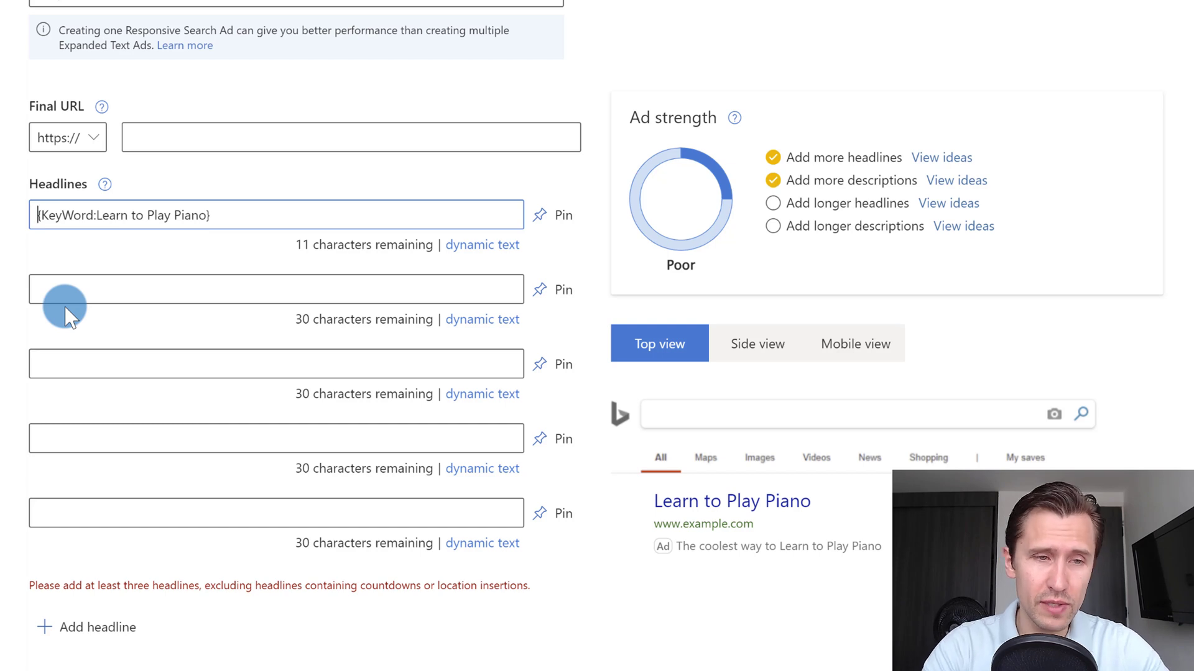
{"action": "type", "text": "The Coolest "}
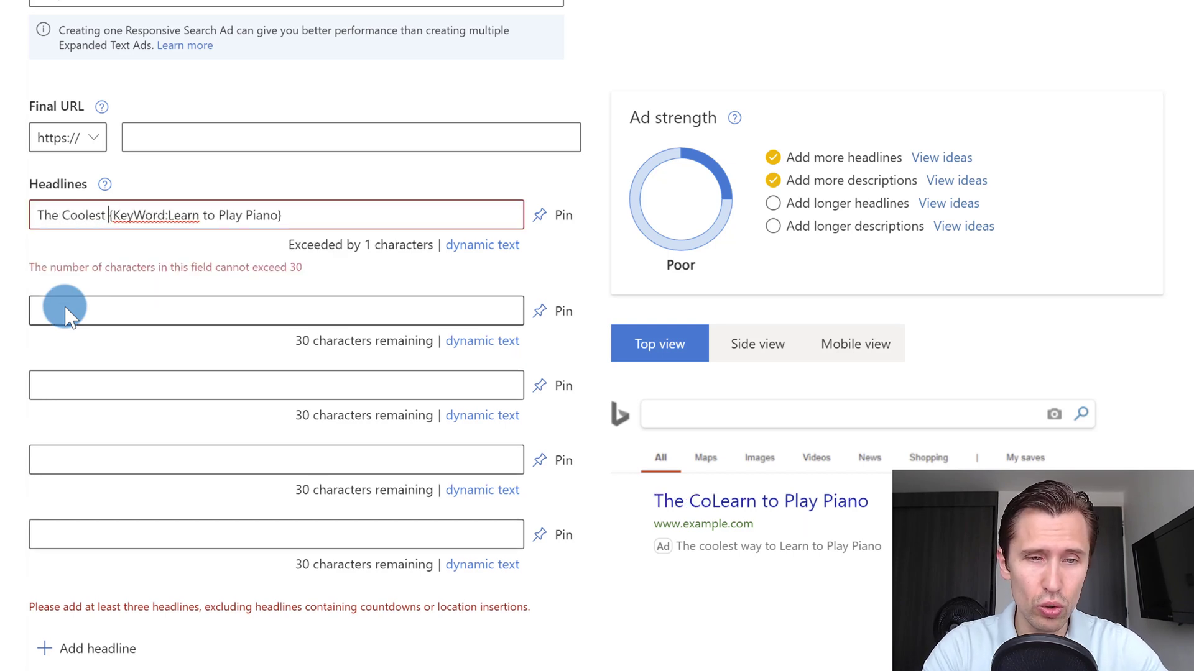
{"action": "type", "text": "Way to"}
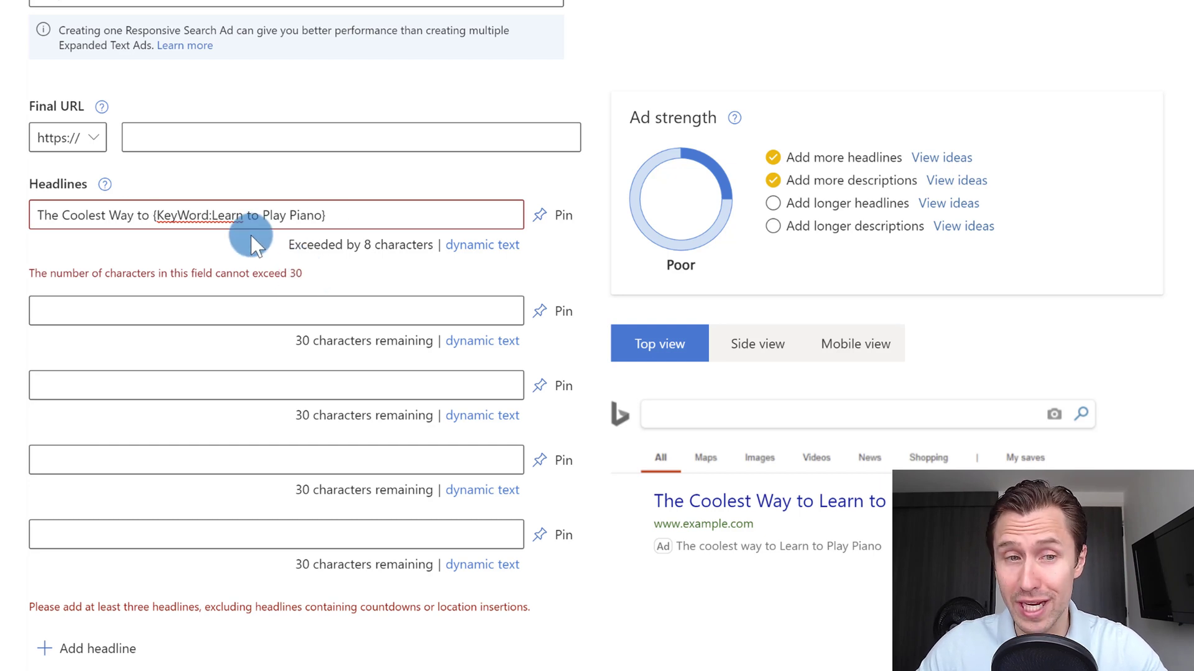
{"action": "left_click_drag", "start_coordinate": [323, 215], "coordinate": [32, 213]}
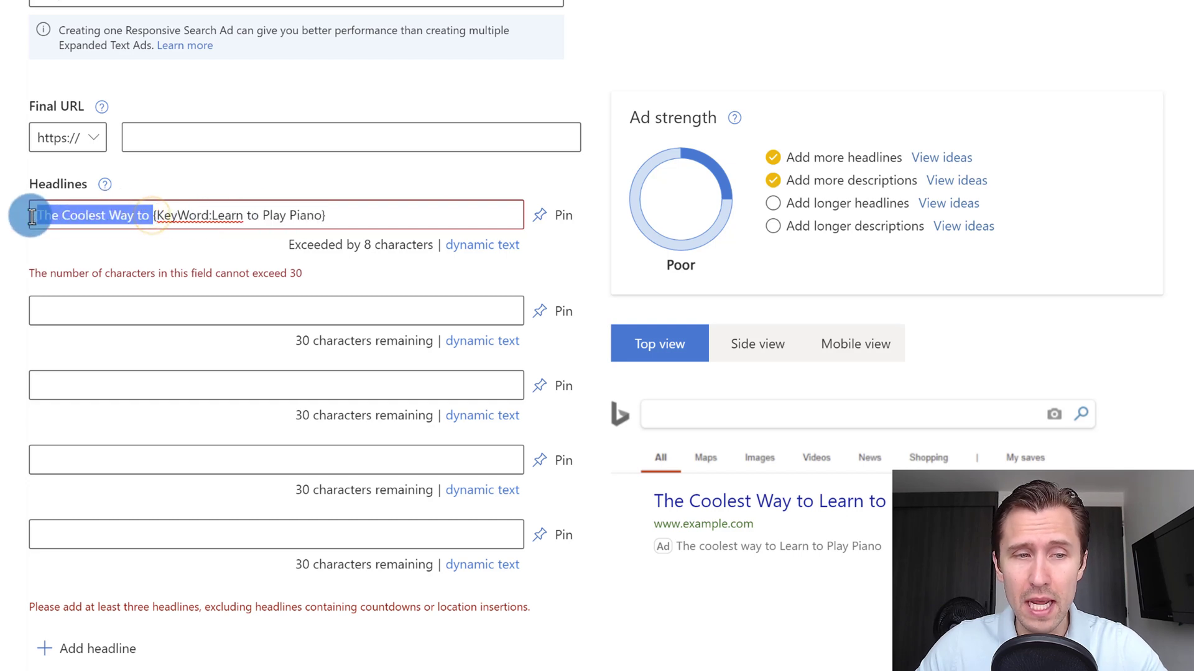
{"action": "key", "text": "BackSpace"}
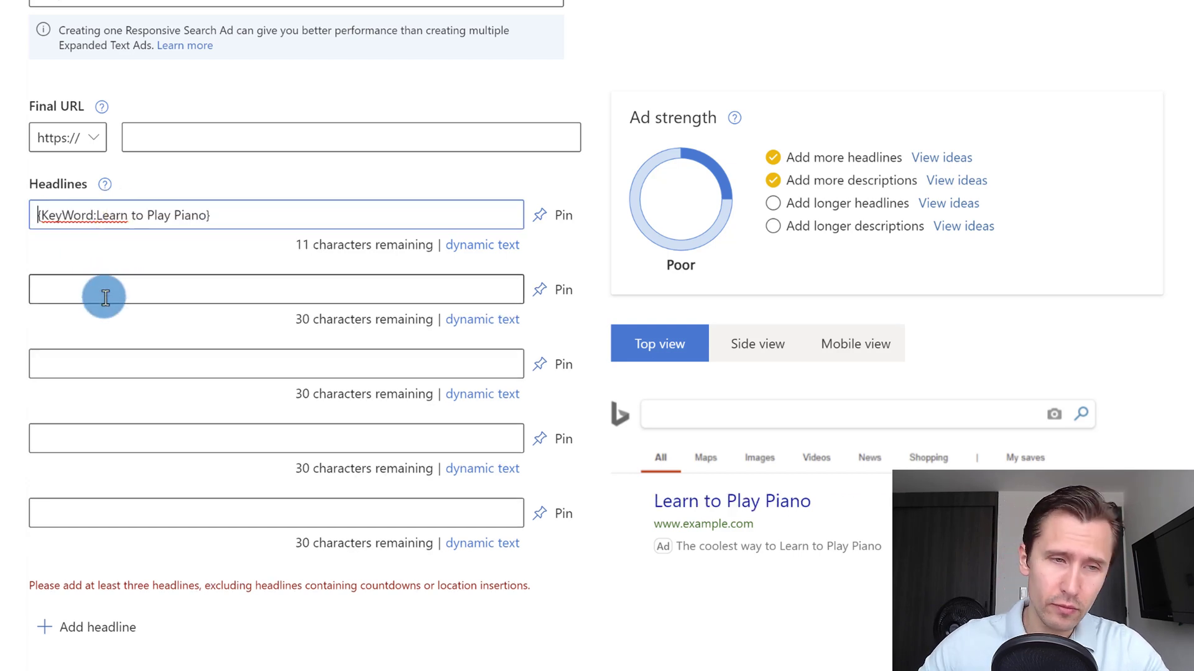
Step: Reopen the description's dynamic text options to inspect them, then close them
{"action": "scroll", "coordinate": [154, 291], "scroll_direction": "down", "scroll_amount": 8}
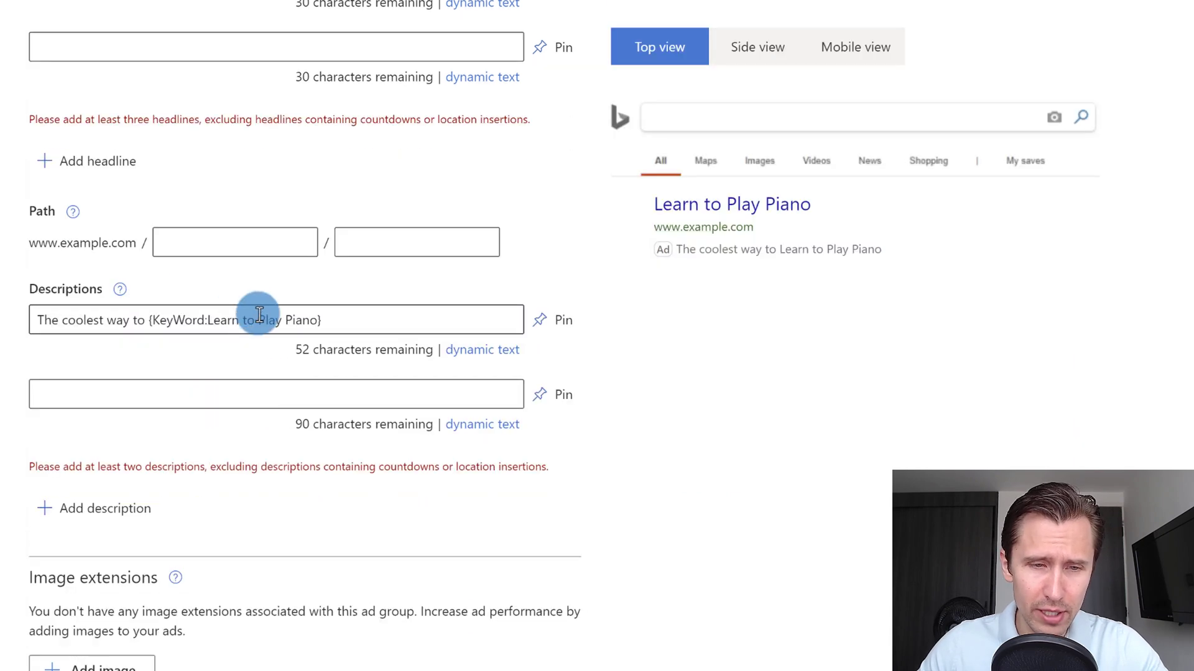
{"action": "left_click", "coordinate": [172, 320]}
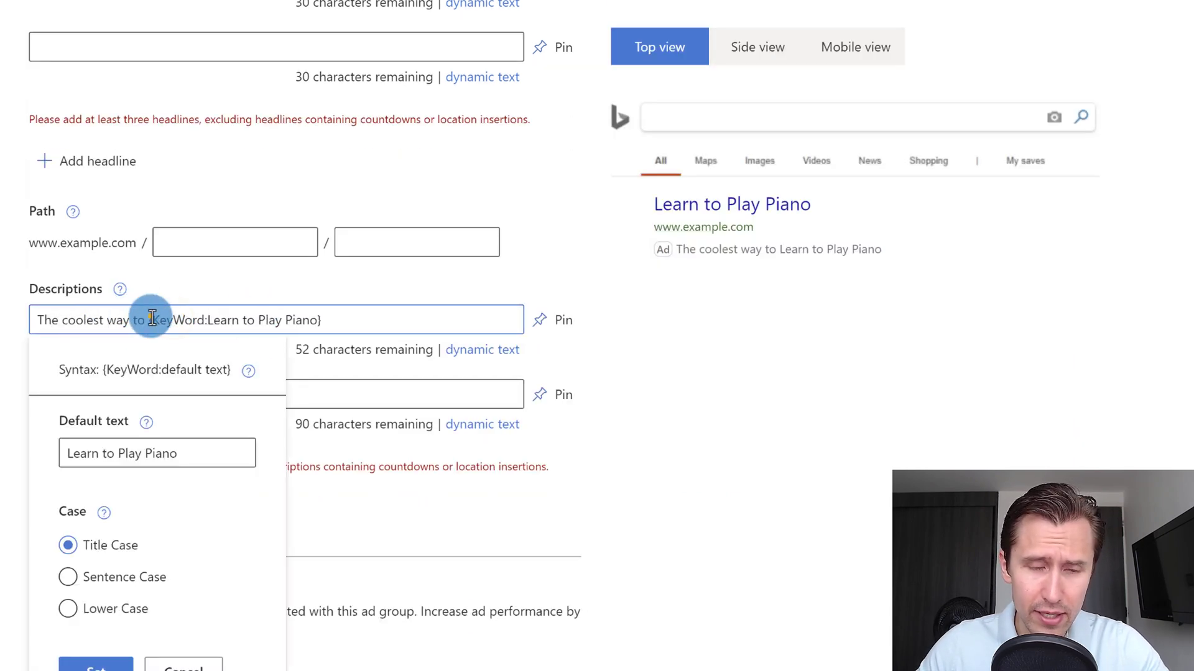
{"action": "left_click", "coordinate": [80, 320]}
{"action": "left_click_drag", "start_coordinate": [72, 319], "coordinate": [347, 314]}
{"action": "left_click", "coordinate": [363, 310]}
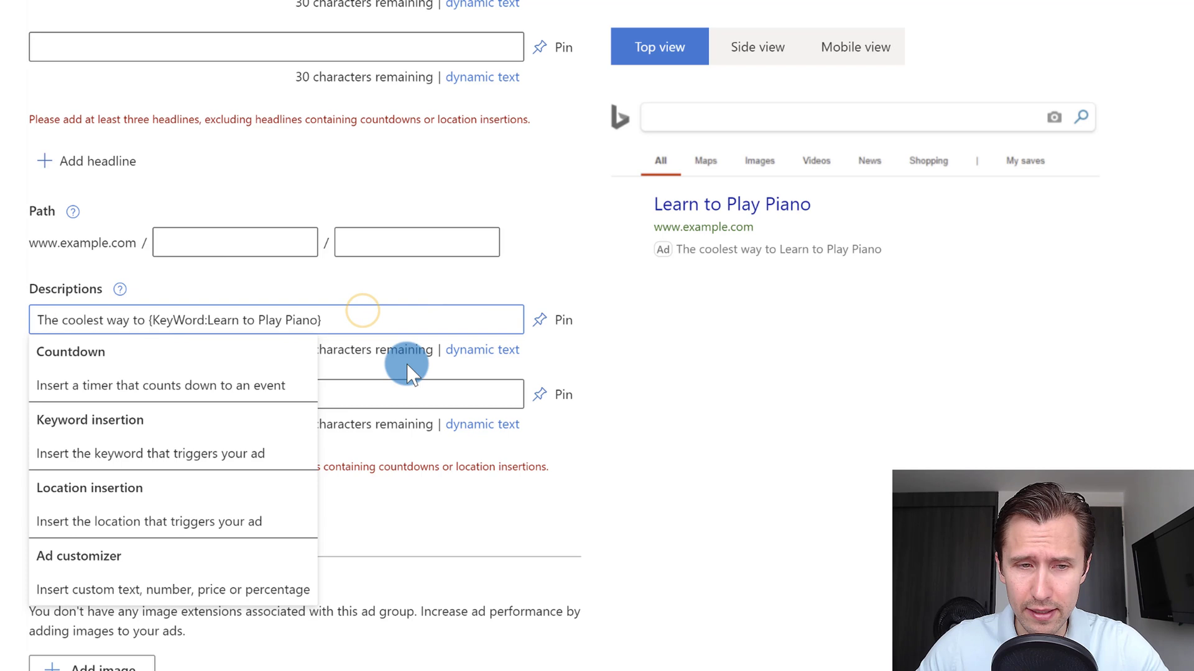
{"action": "left_click", "coordinate": [387, 200]}
Step: Append ' Now' after the keyword placeholder in the first headline
{"action": "scroll", "coordinate": [175, 253], "scroll_direction": "up", "scroll_amount": 5}
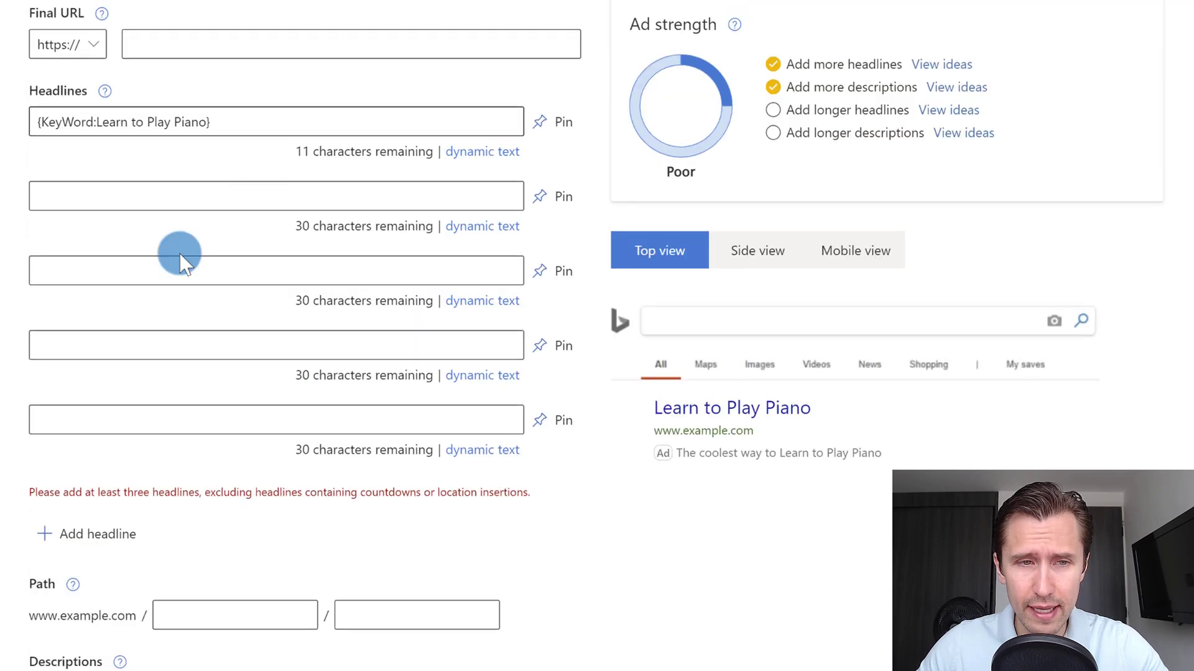
{"action": "left_click", "coordinate": [262, 117]}
{"action": "type", "text": "Now"}
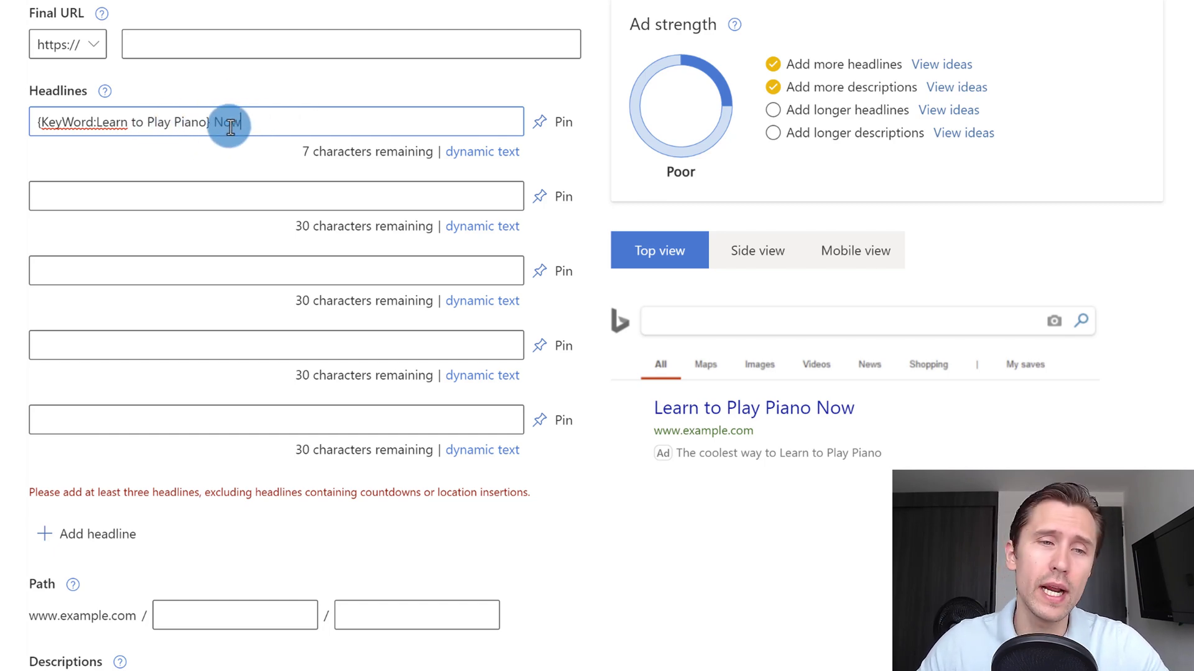
Step: Scroll through the finished Create an ad form down to Save and back to the top
{"action": "scroll", "coordinate": [380, 286], "scroll_direction": "down", "scroll_amount": 5}
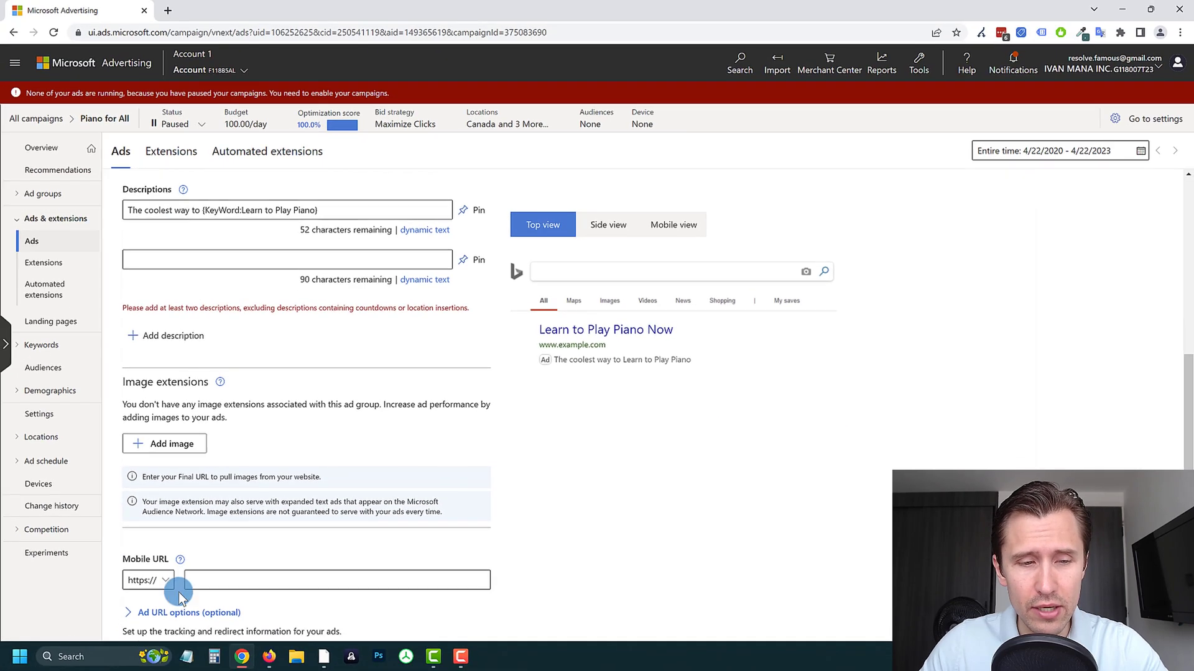
{"action": "scroll", "coordinate": [168, 596], "scroll_direction": "down", "scroll_amount": 2}
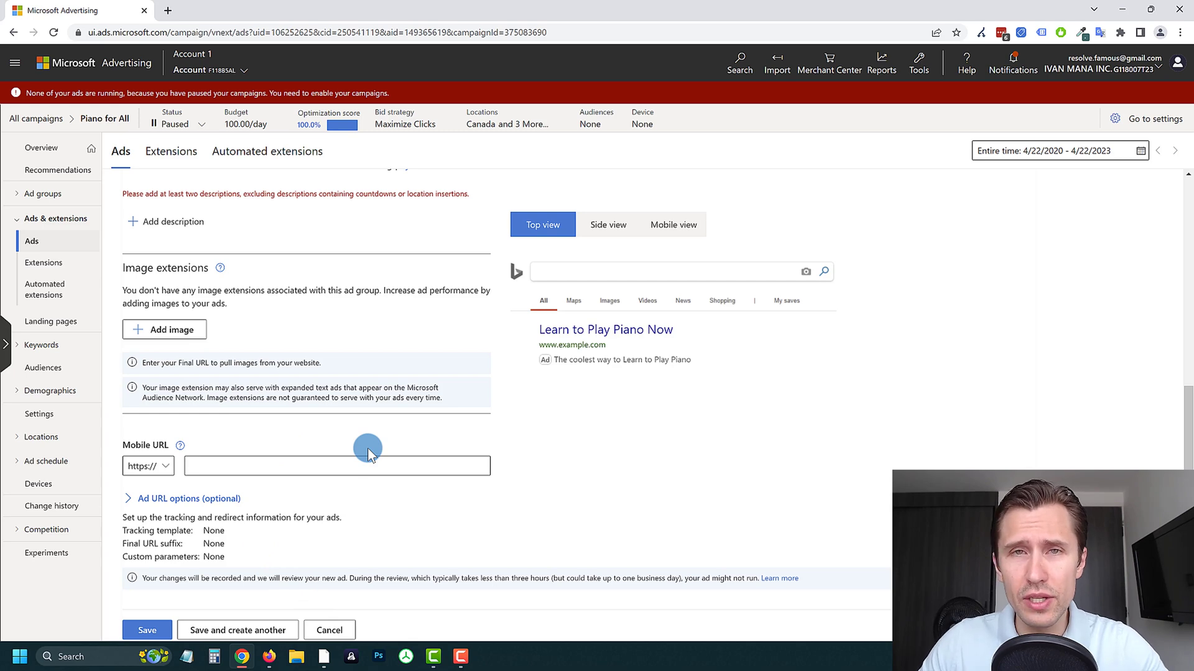
{"action": "scroll", "coordinate": [368, 445], "scroll_direction": "up", "scroll_amount": 10}
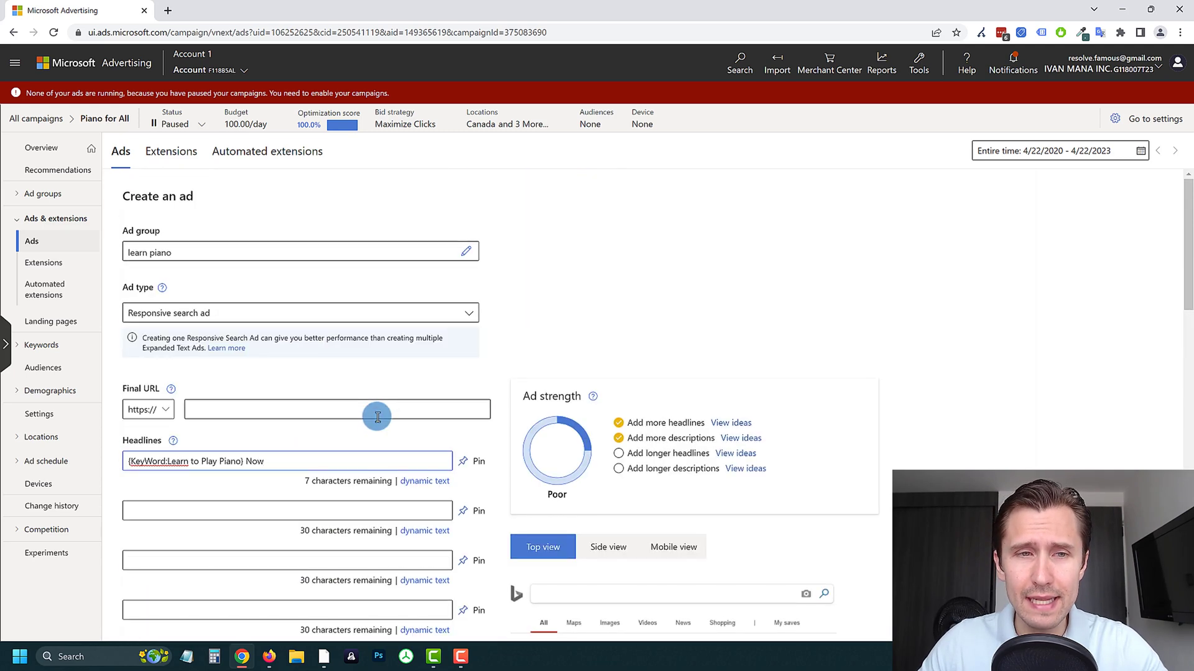
Step: Open the creator's YouTube channel by URL in a new tab and browse its Videos list
{"action": "left_click", "coordinate": [168, 11]}
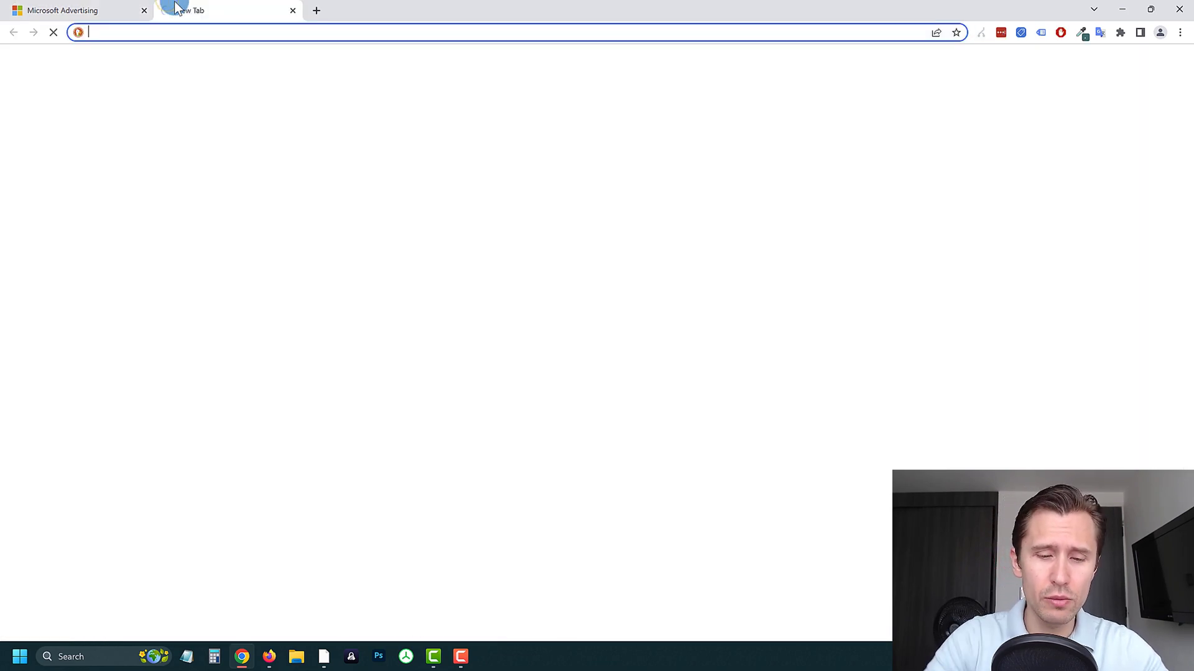
{"action": "type", "text": "youtube.com/ivanmana"}
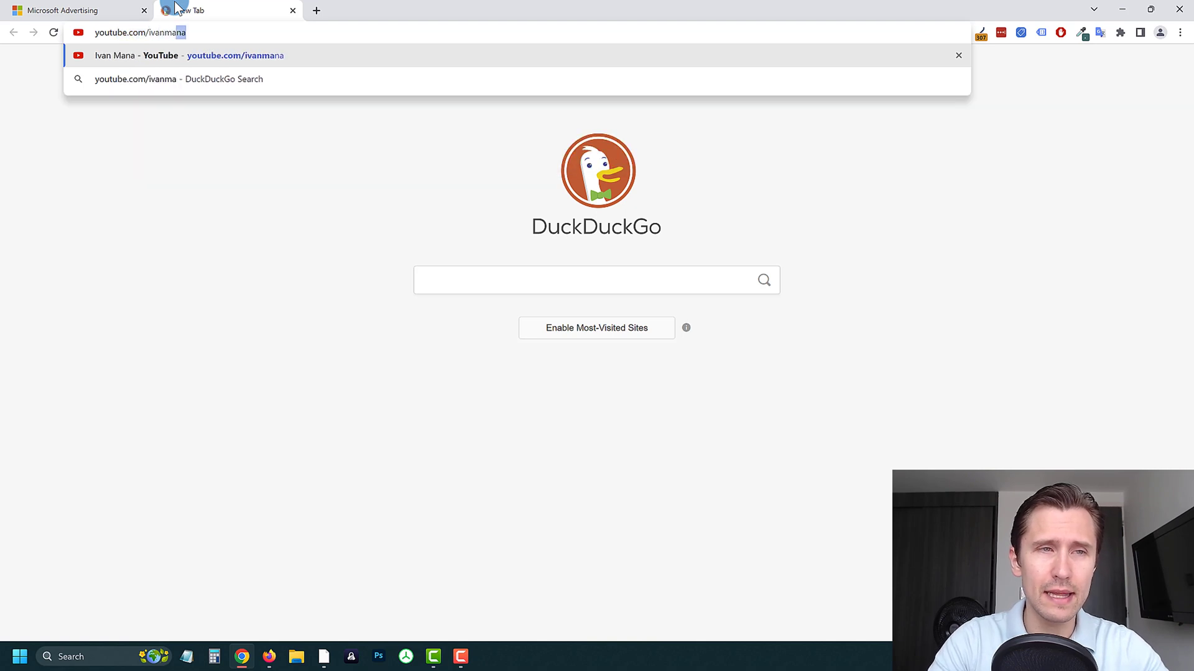
{"action": "key", "text": "Return"}
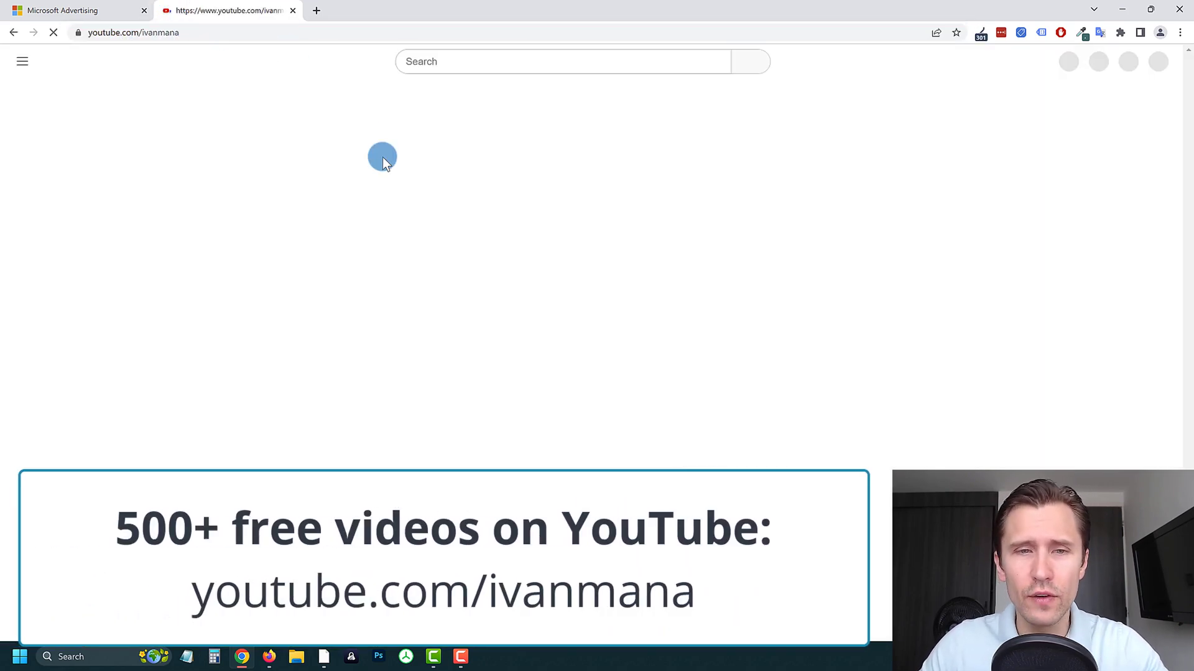
{"action": "left_click", "coordinate": [383, 361]}
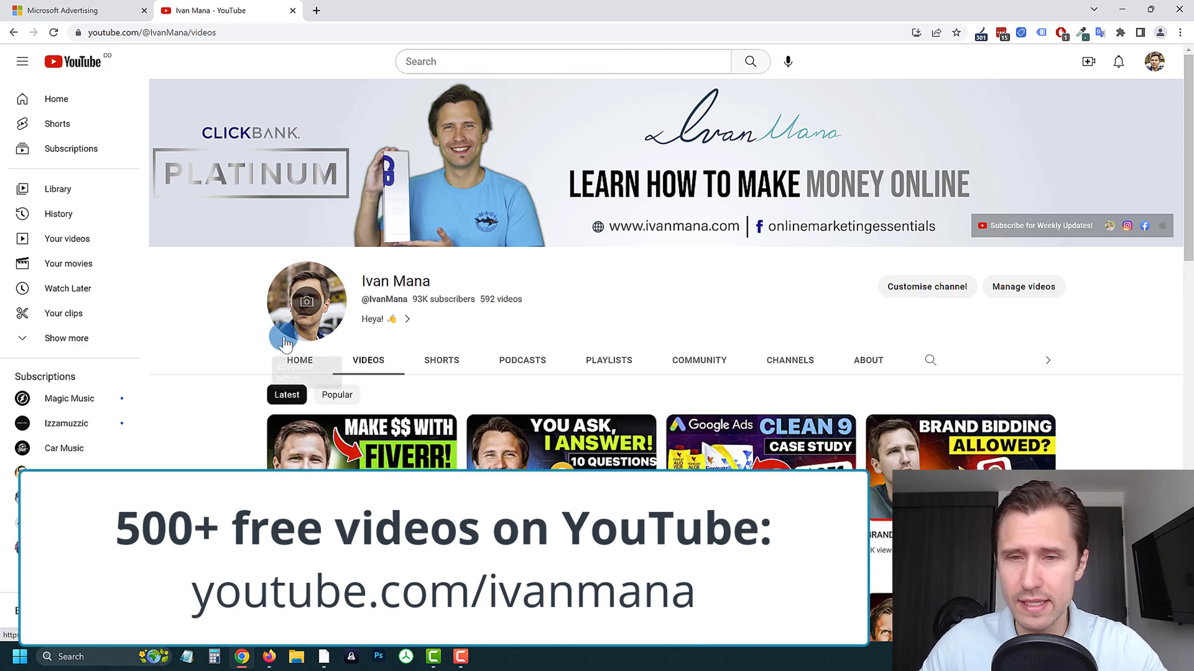
{"action": "scroll", "coordinate": [281, 354], "scroll_direction": "down", "scroll_amount": 5}
{"action": "scroll", "coordinate": [283, 348], "scroll_direction": "down", "scroll_amount": 1}
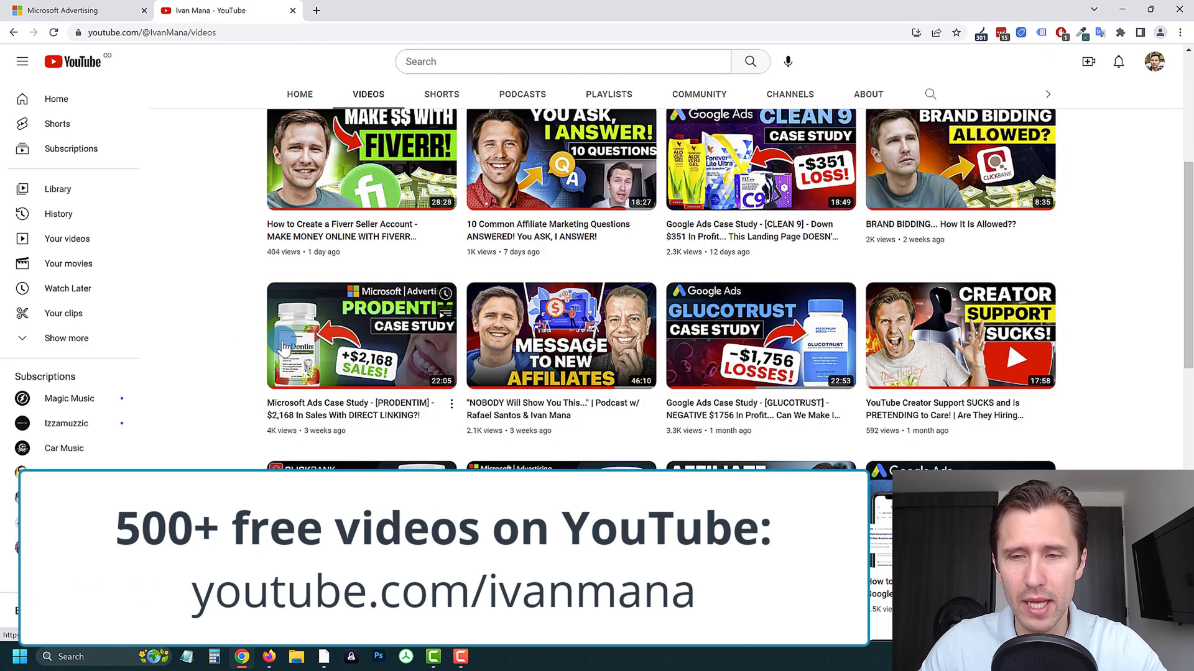